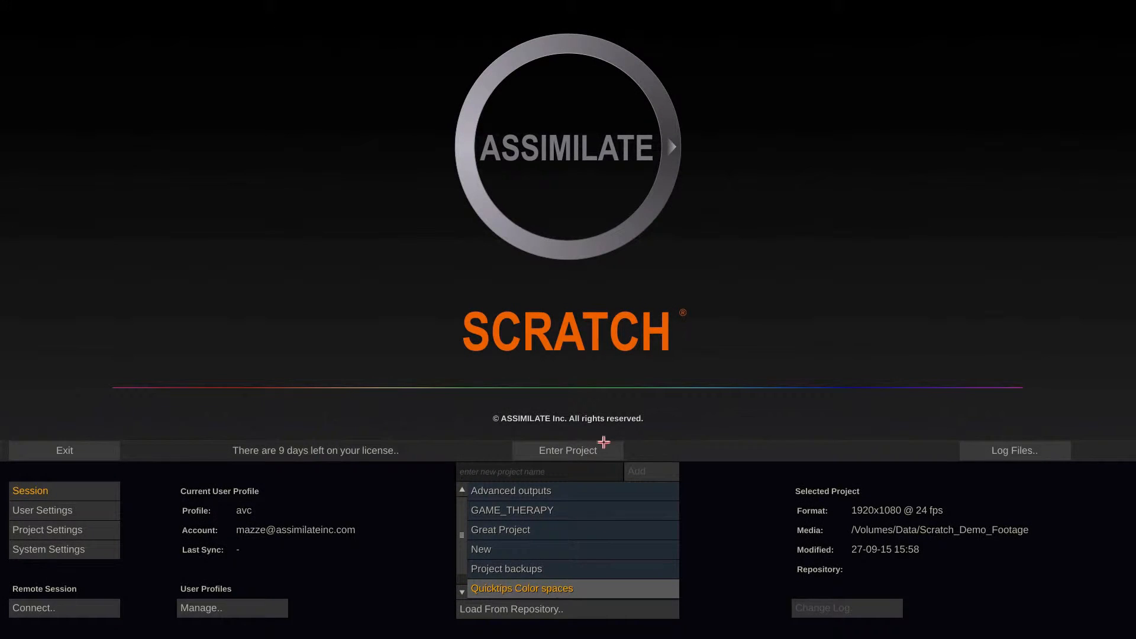
# Enter the Quicktips Color spaces project and inspect the color space metadata of each of the four timeline clips
pyautogui.click(600, 448)
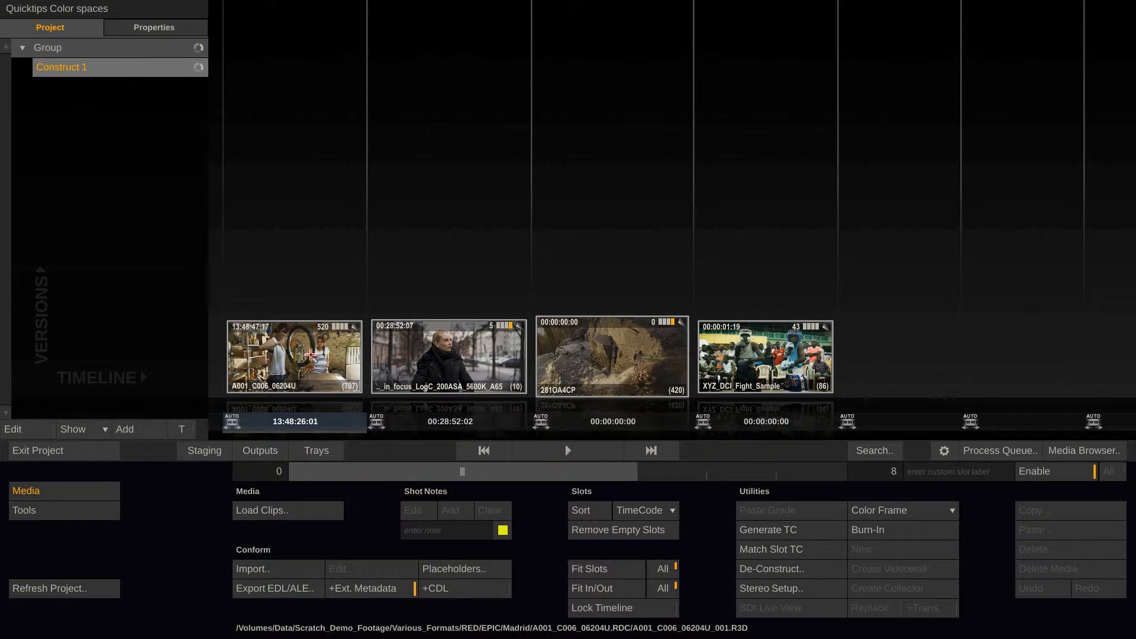
pyautogui.click(307, 354)
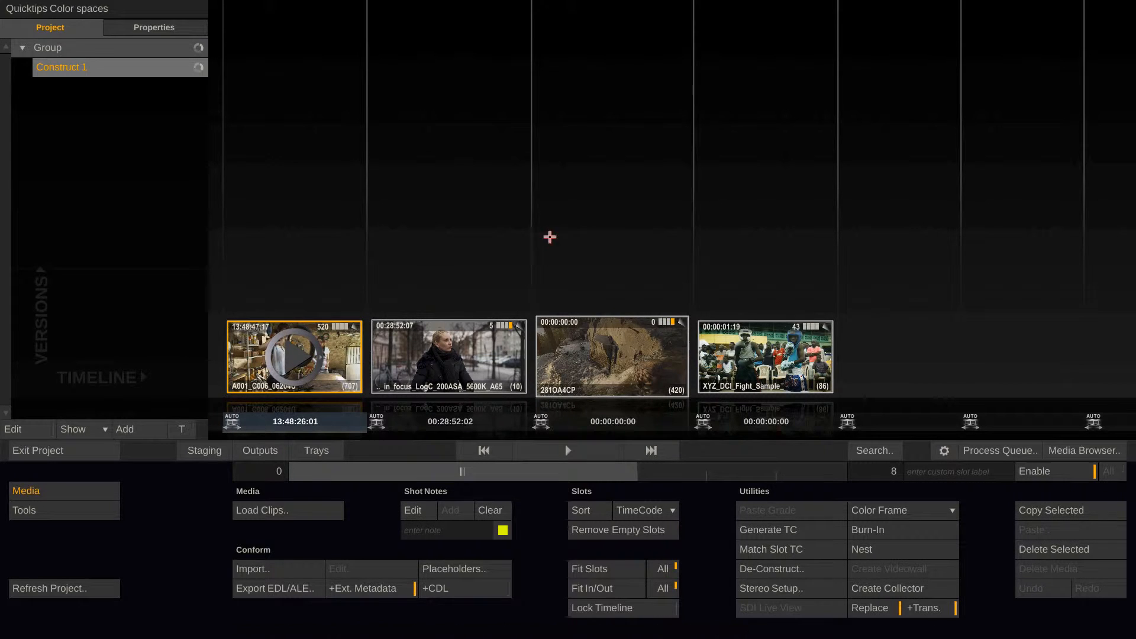
pyautogui.moveTo(1130, 296)
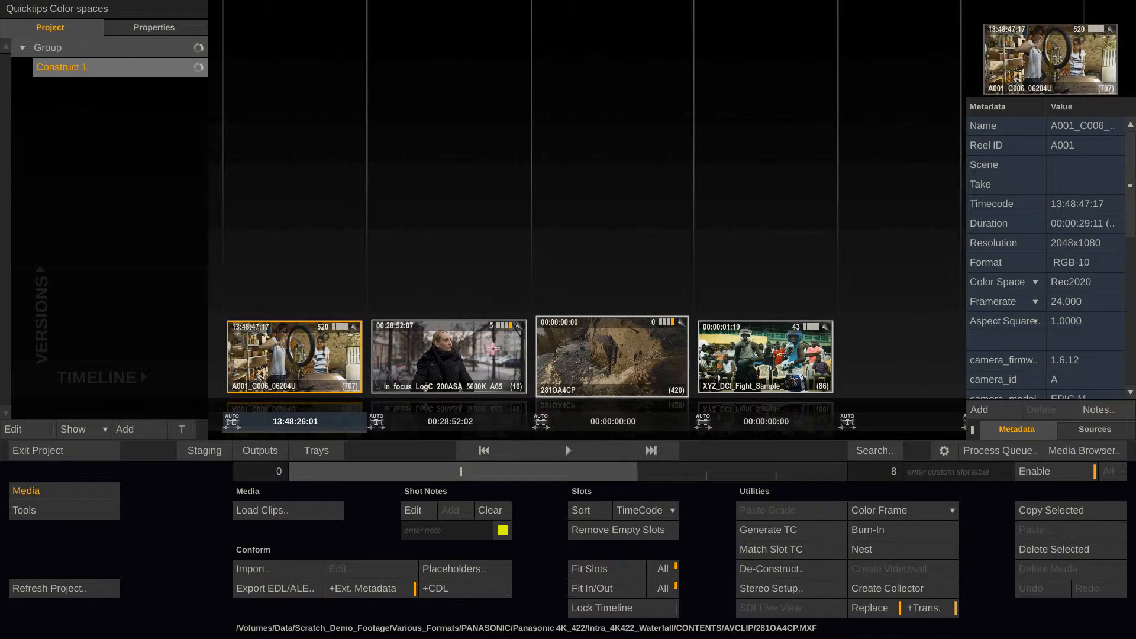
pyautogui.press('Right')
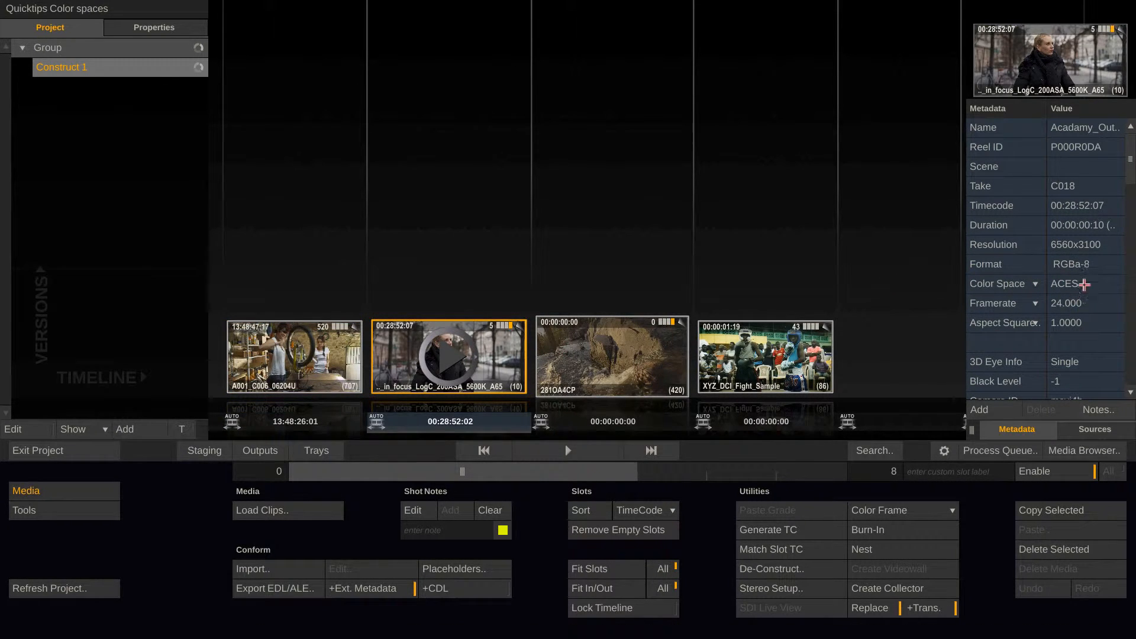
pyautogui.click(636, 361)
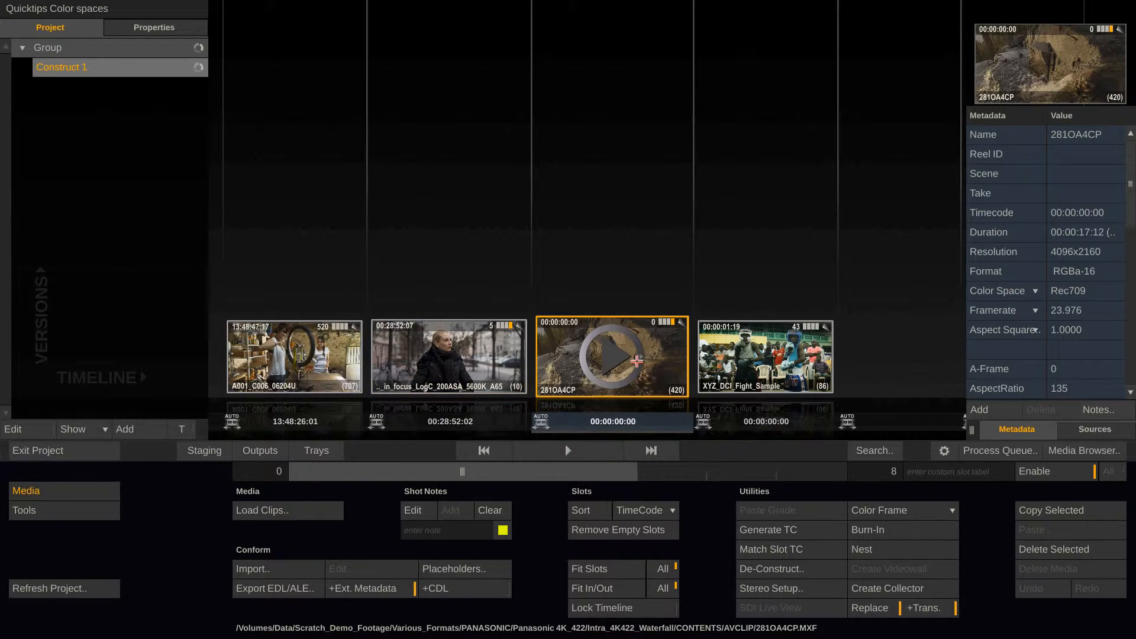
pyautogui.click(765, 351)
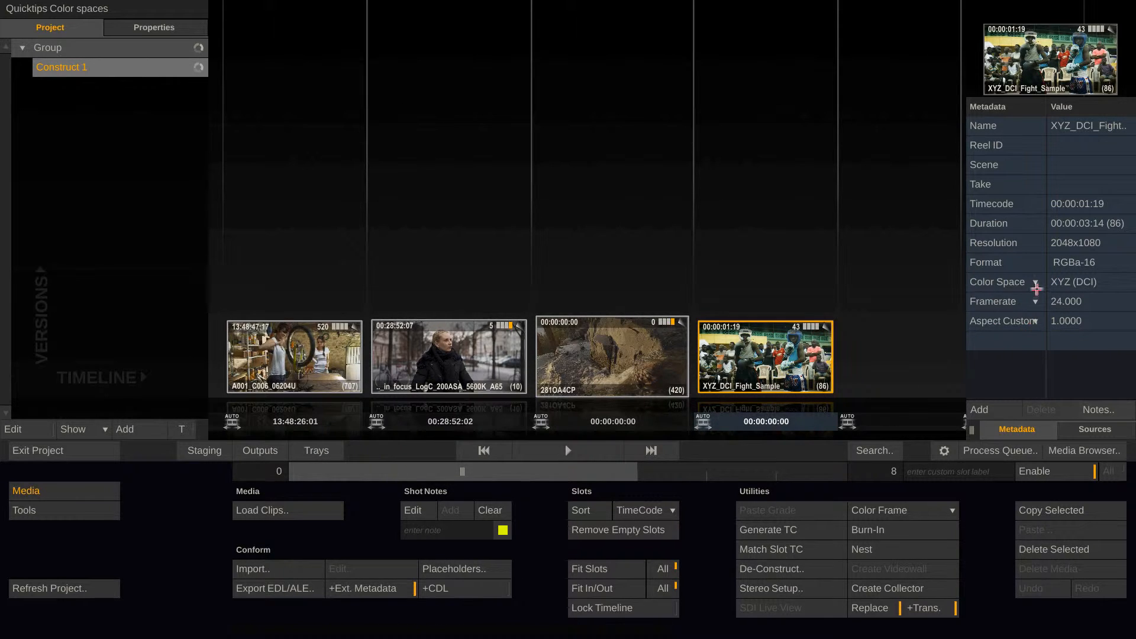
# Set the color space of the XYZ_DCI_Fight_Sample clip to Log/Film in its metadata
pyautogui.click(1033, 283)
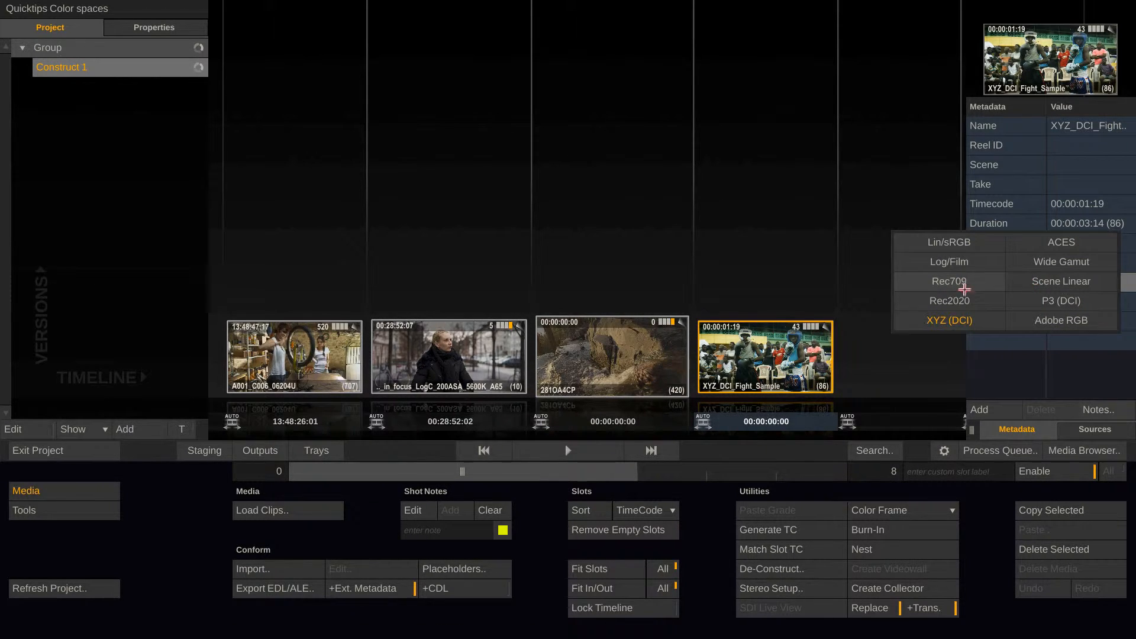
pyautogui.click(964, 262)
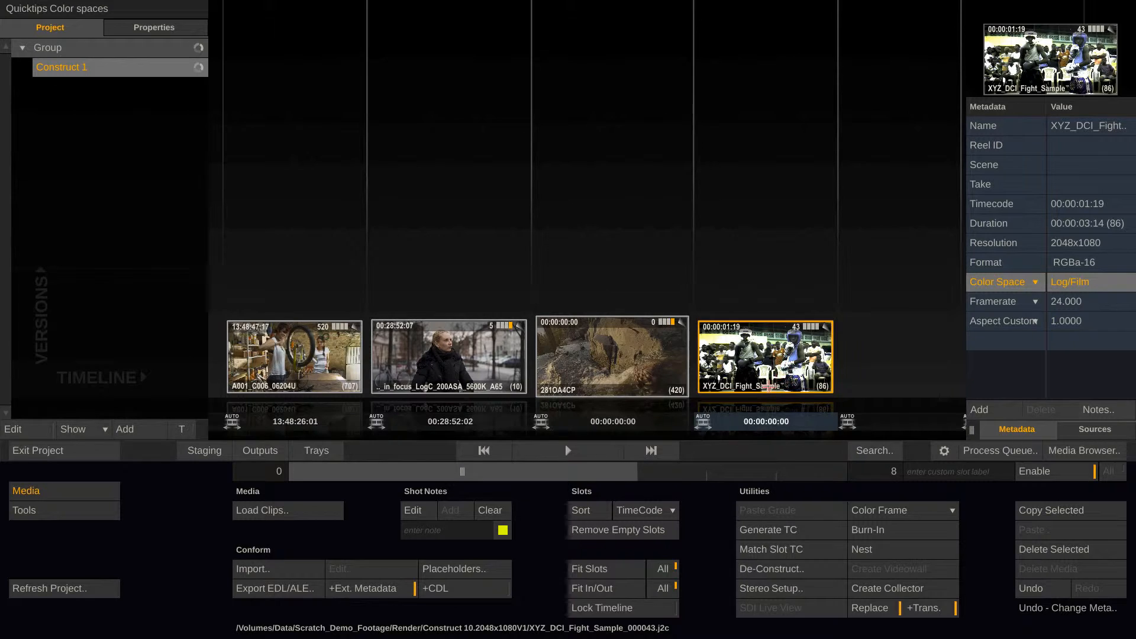
# Set the XYZ_DCI_Fight_Sample clip's color space to XYZ (DCI) in its Shot Properties and close them
pyautogui.doubleClick(768, 386)
pyautogui.click(815, 461)
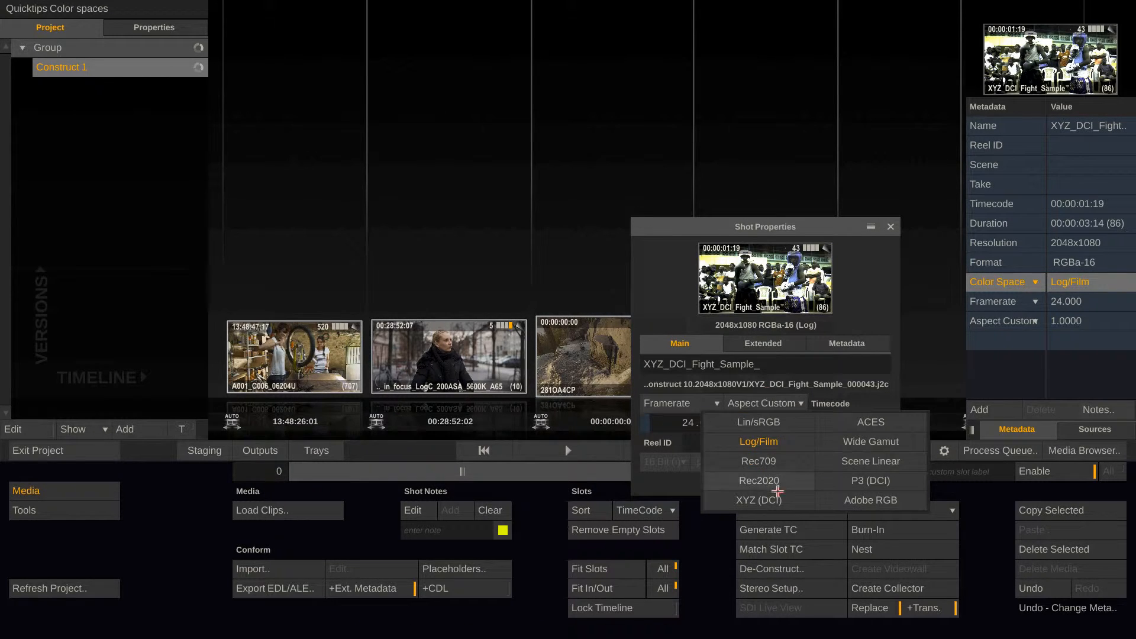
pyautogui.click(772, 497)
pyautogui.click(823, 148)
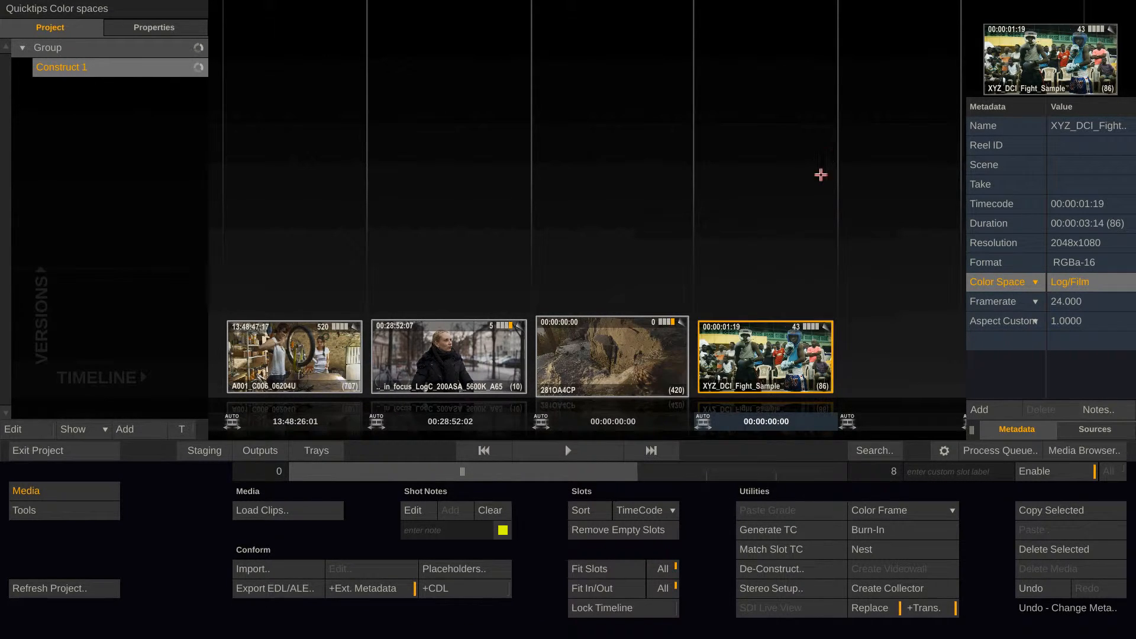
# Open the XYZ_DCI_Fight_Sample clip in the player's Matrix mode and display its metadata
pyautogui.click(570, 453)
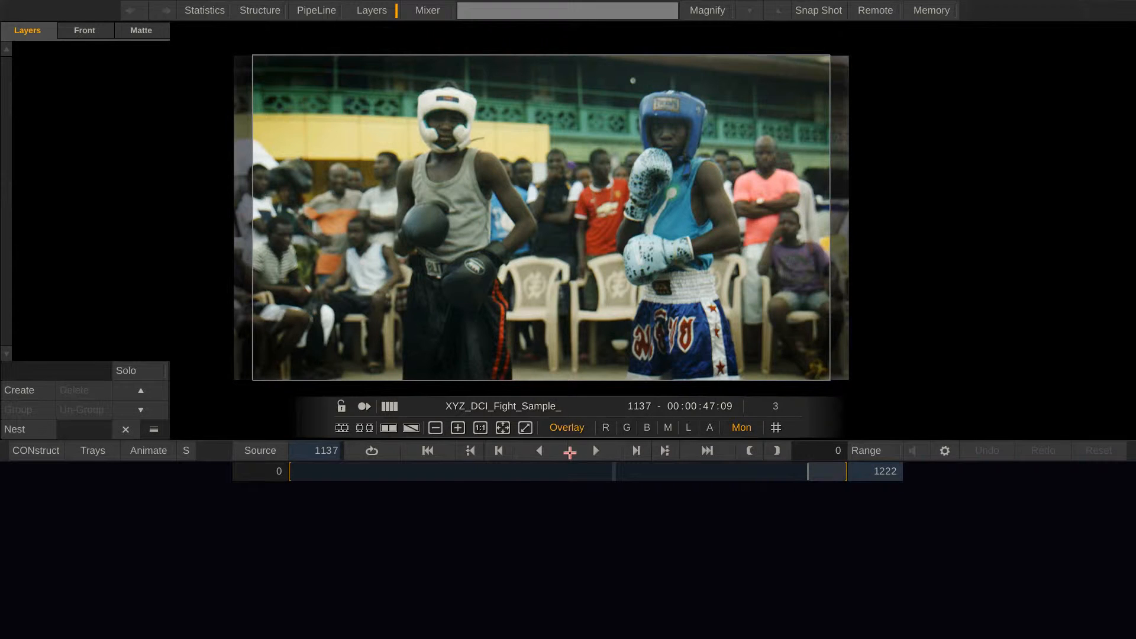
pyautogui.rightClick(558, 541)
pyautogui.click(575, 582)
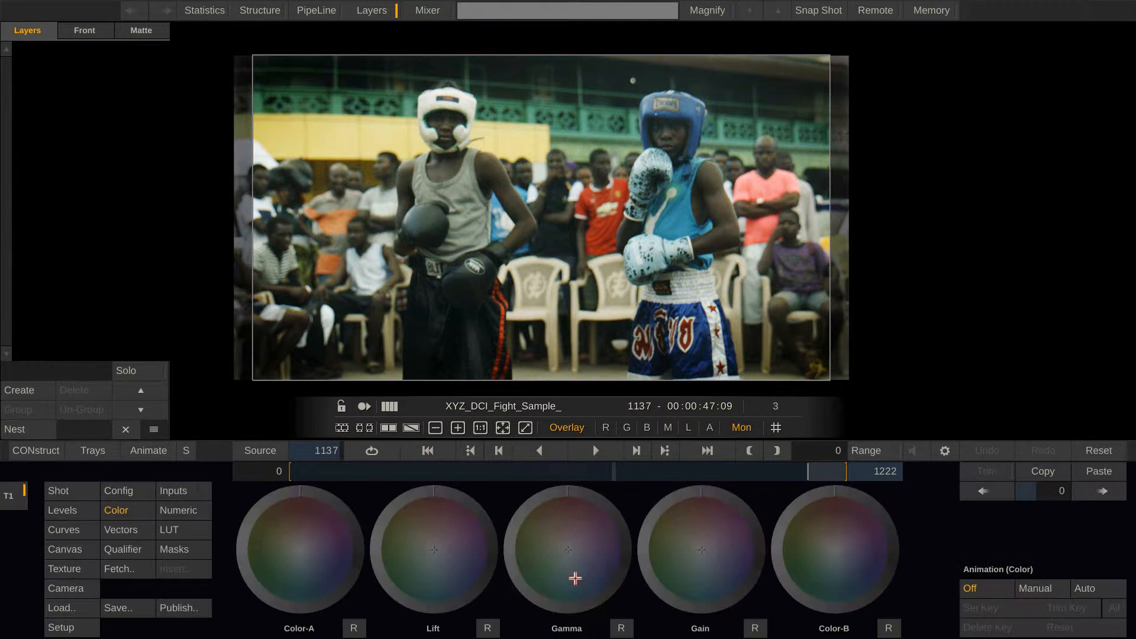
pyautogui.moveTo(1095, 300)
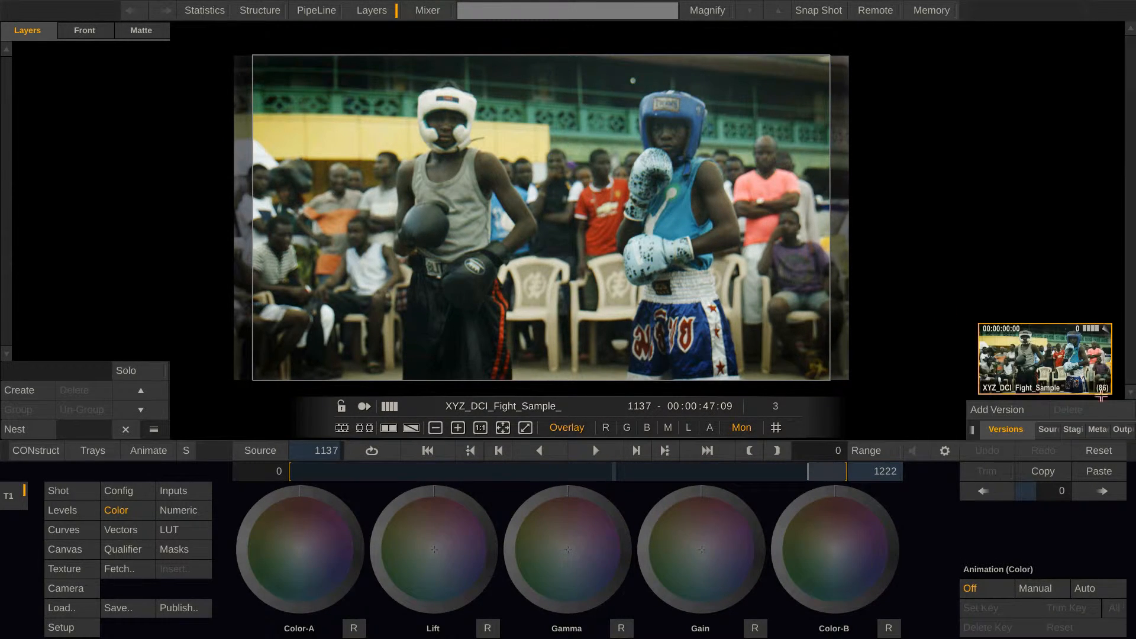
pyautogui.click(1095, 429)
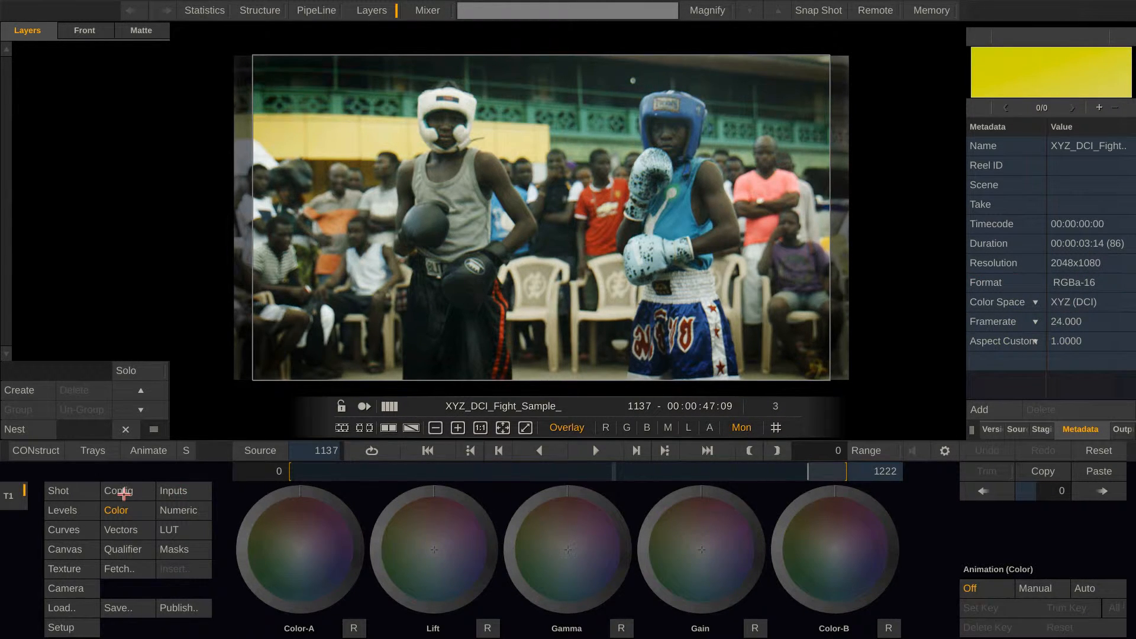
# Set the boxing clip's source color space to Rec709 in the Matrix configuration settings
pyautogui.click(121, 492)
pyautogui.click(424, 510)
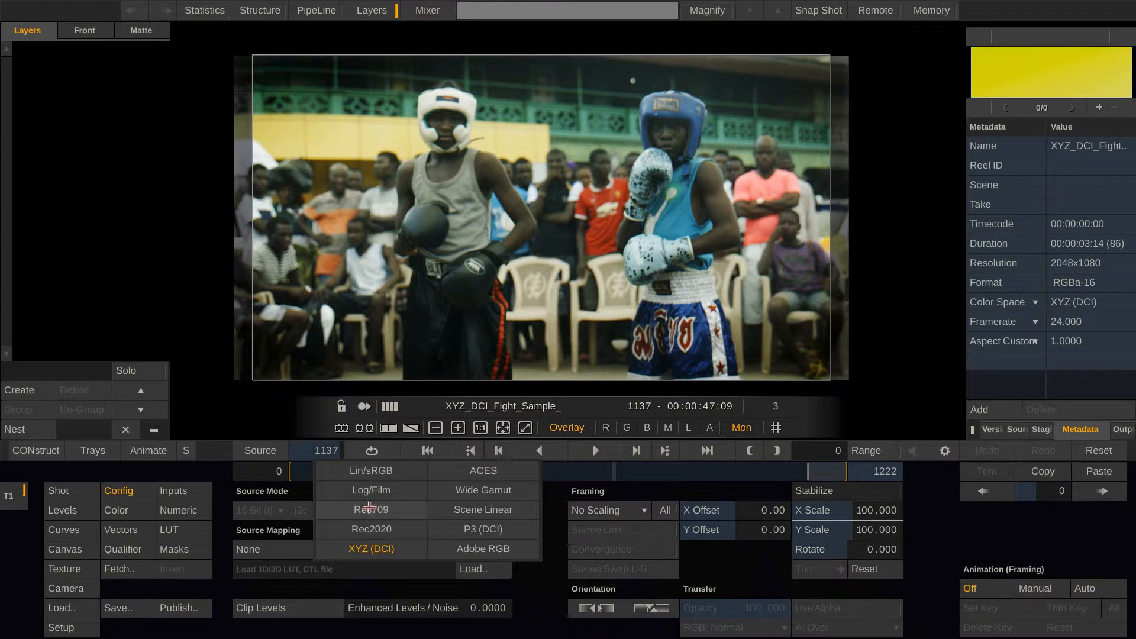
pyautogui.click(372, 504)
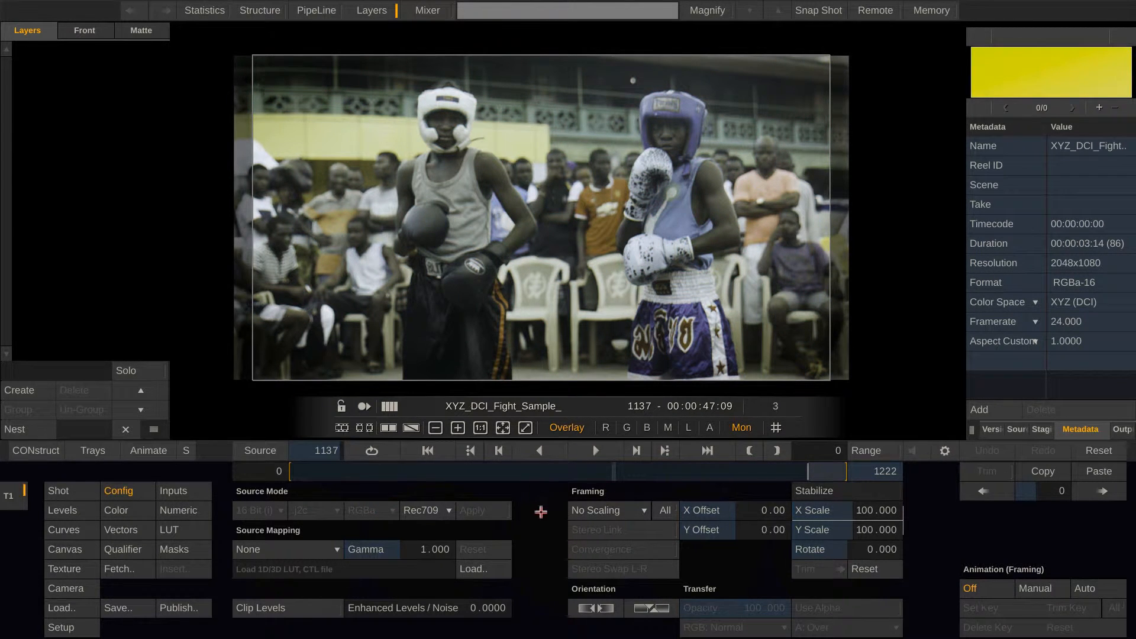
# Set the boxing clip's color space to XYZ (DCI) in the Edit mode's shot settings
pyautogui.rightClick(541, 511)
pyautogui.click(543, 561)
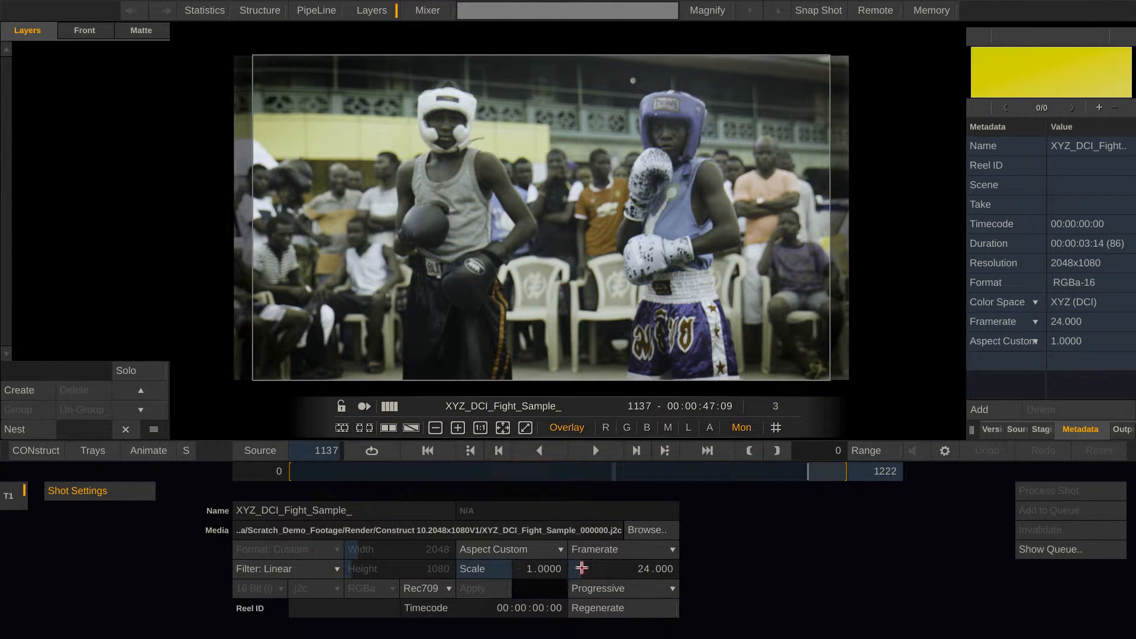
pyautogui.click(430, 588)
pyautogui.click(392, 621)
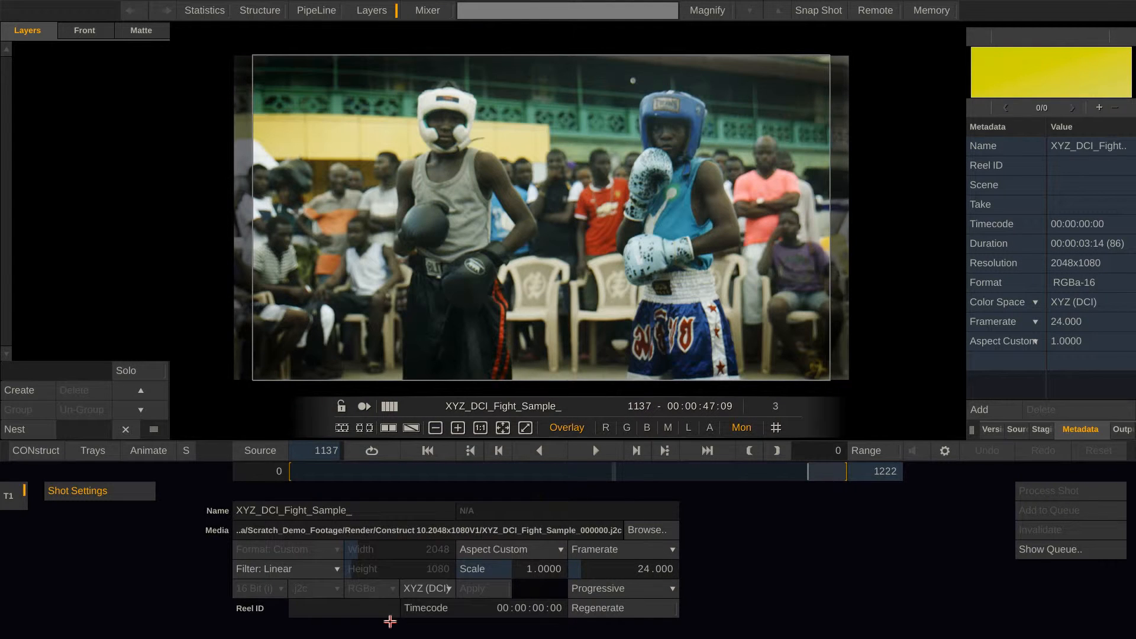
# Return to the construct and open the first clip, A001_C006_06204U, in the player
pyautogui.click(38, 451)
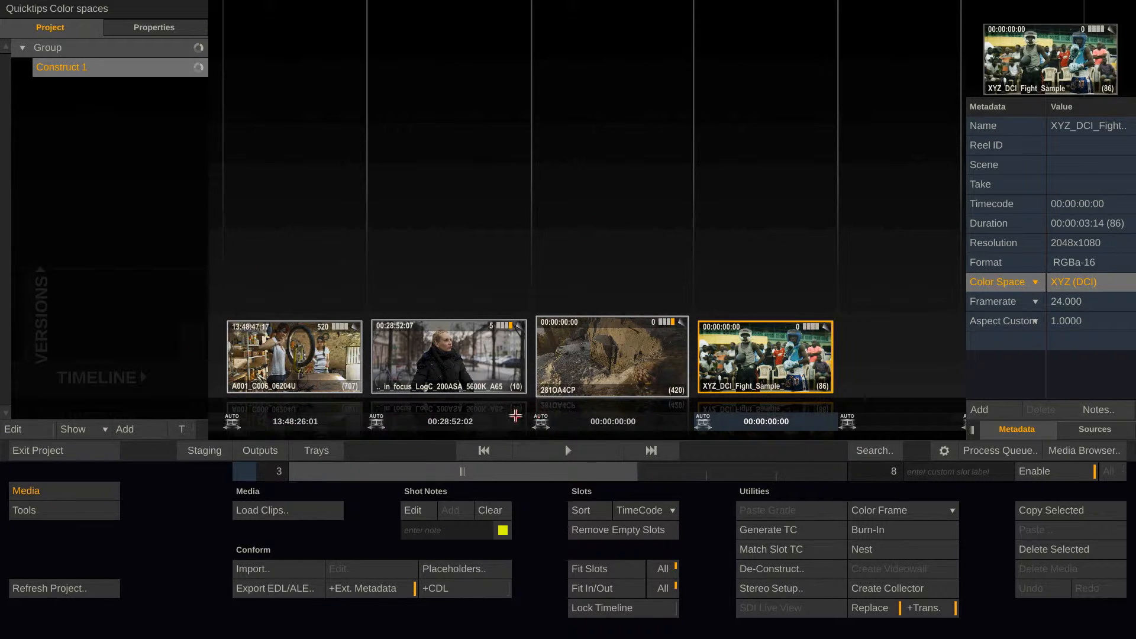
pyautogui.click(292, 423)
pyautogui.click(568, 450)
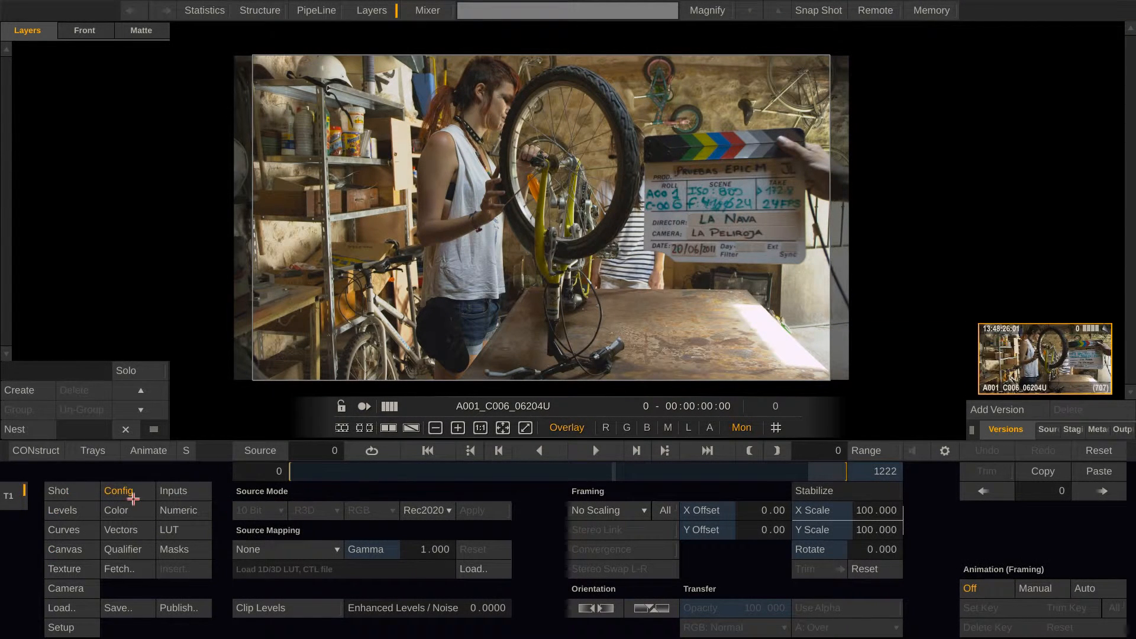
# Set the RED clip's decode color space to ACES and inspect the source color space options in its configuration
pyautogui.click(86, 494)
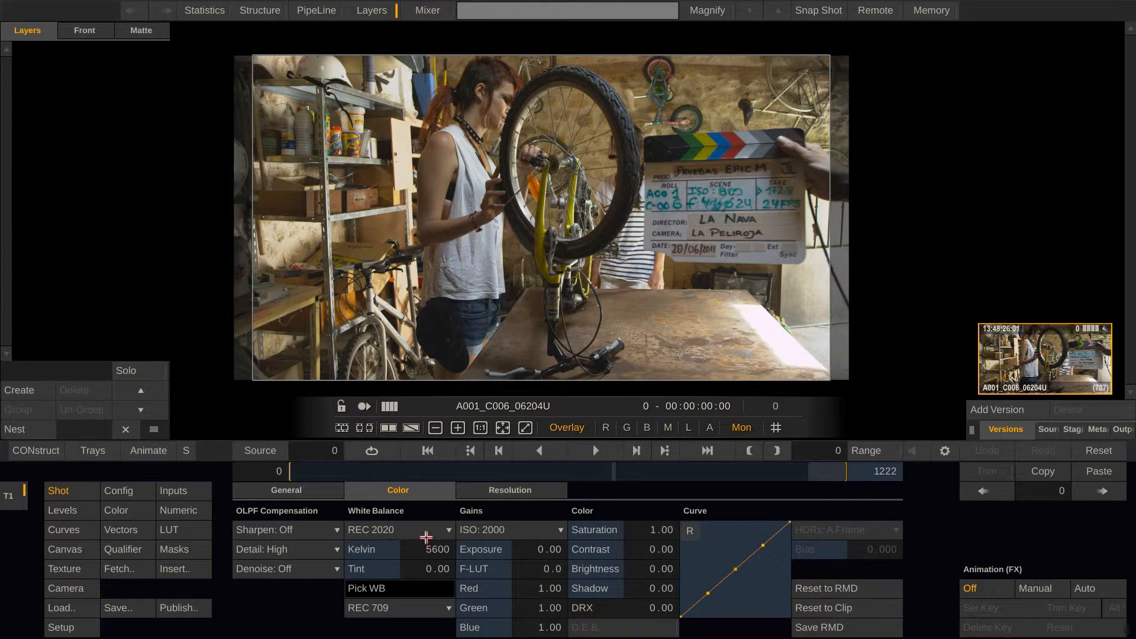
pyautogui.click(436, 529)
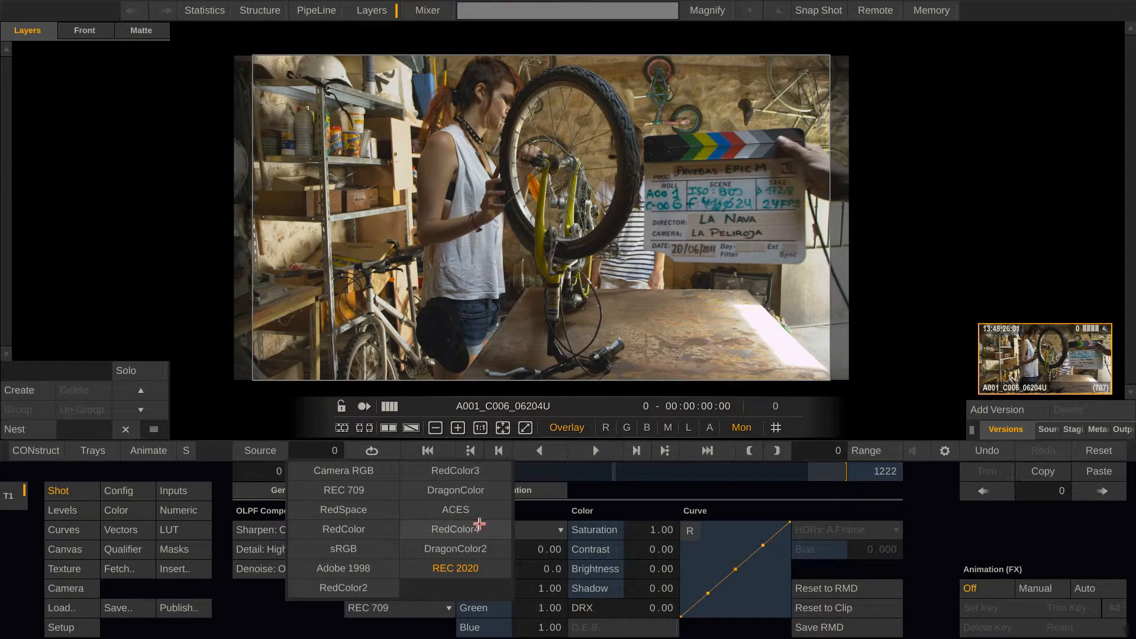
pyautogui.click(488, 510)
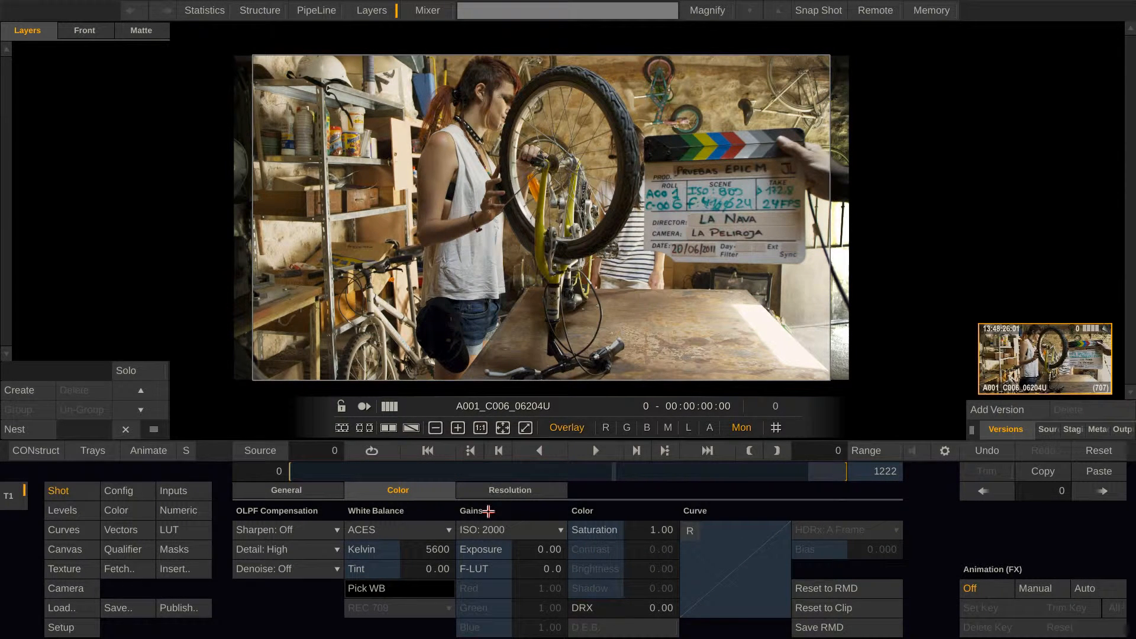
pyautogui.click(121, 492)
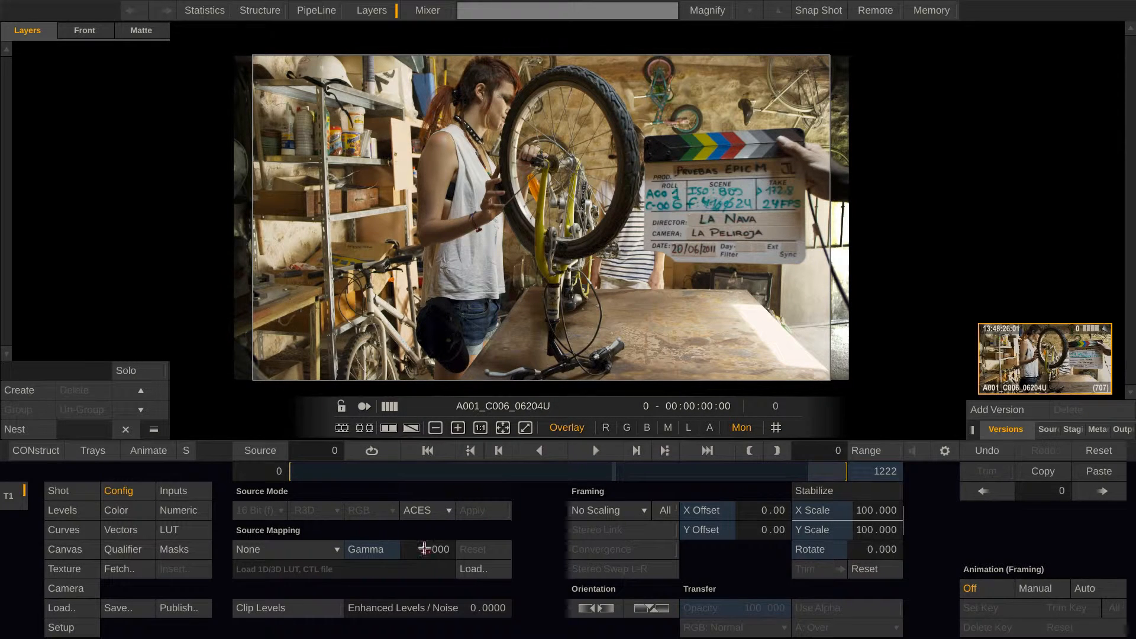
pyautogui.click(445, 510)
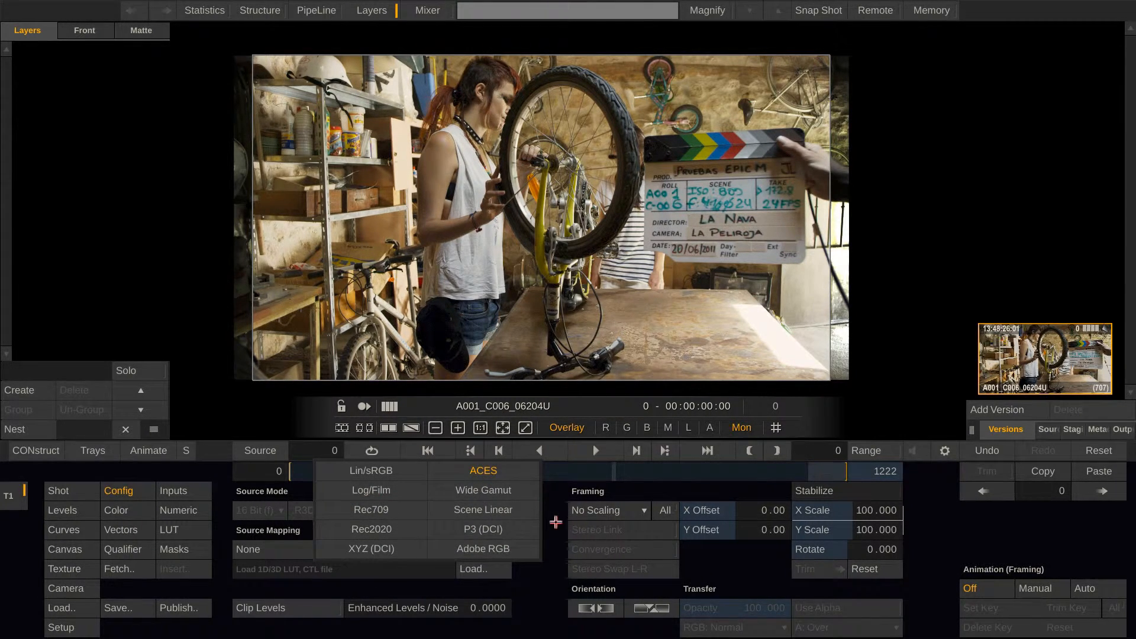
# Set the RED clip's decode color space to REC 2020 and check the source color space in its configuration
pyautogui.click(56, 490)
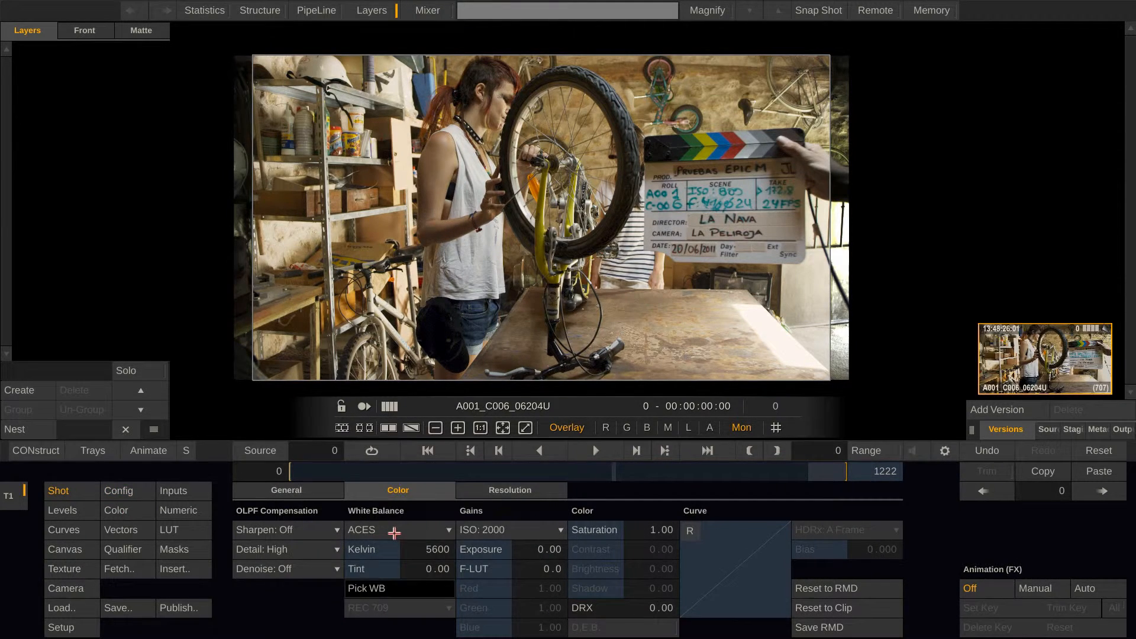
pyautogui.click(392, 530)
pyautogui.click(476, 568)
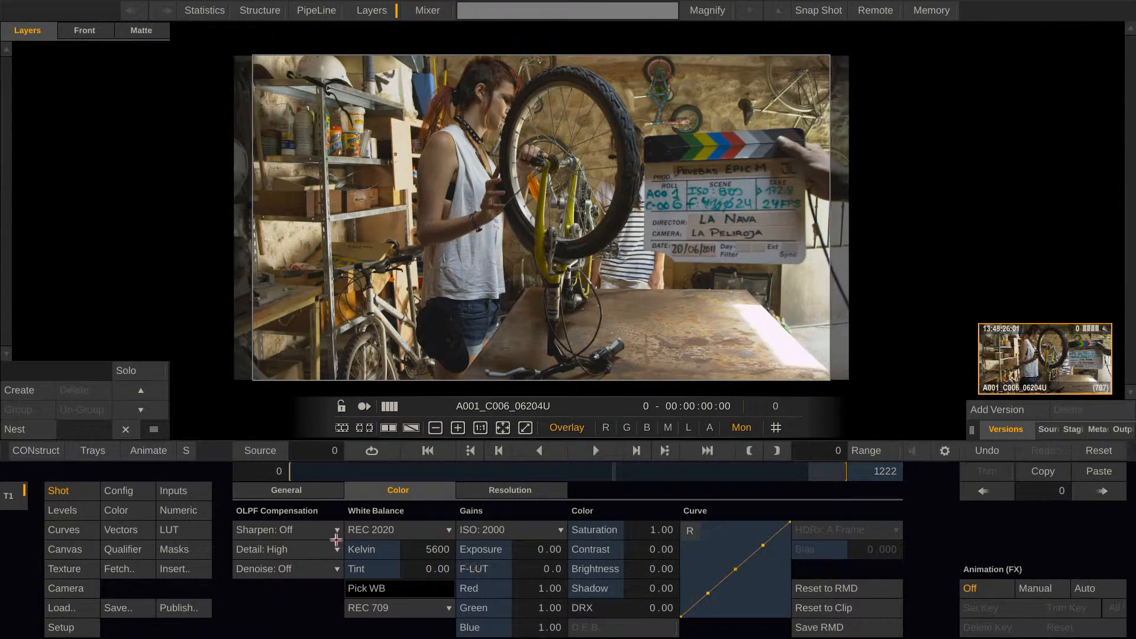
pyautogui.click(138, 488)
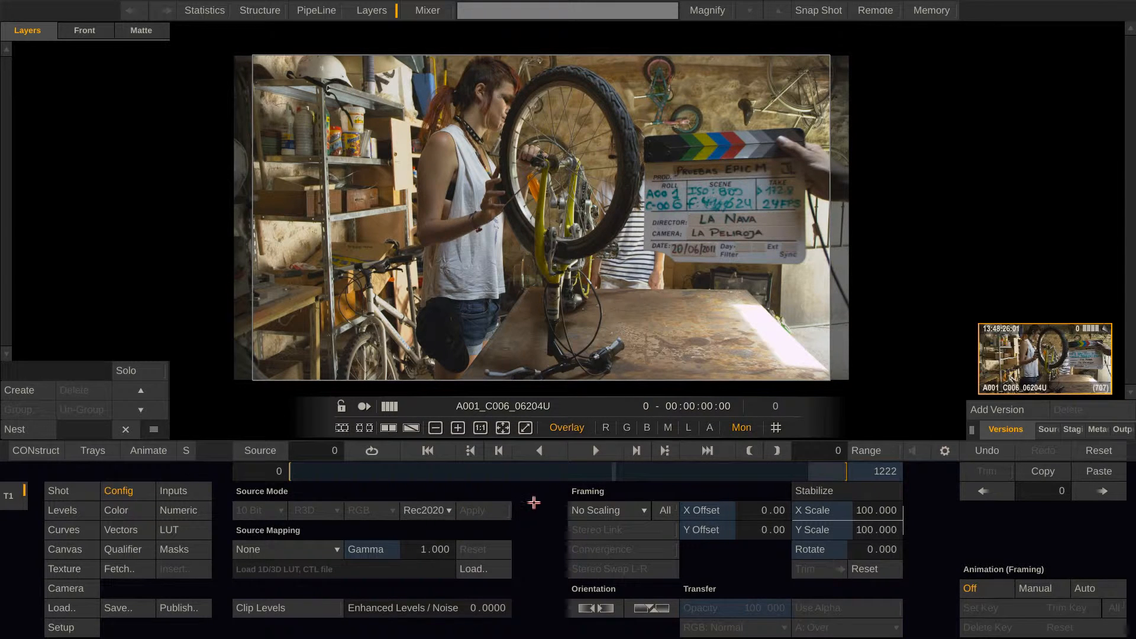
# Open the player's monitor settings showing the interface and SDI monitor color spaces
pyautogui.rightClick(536, 502)
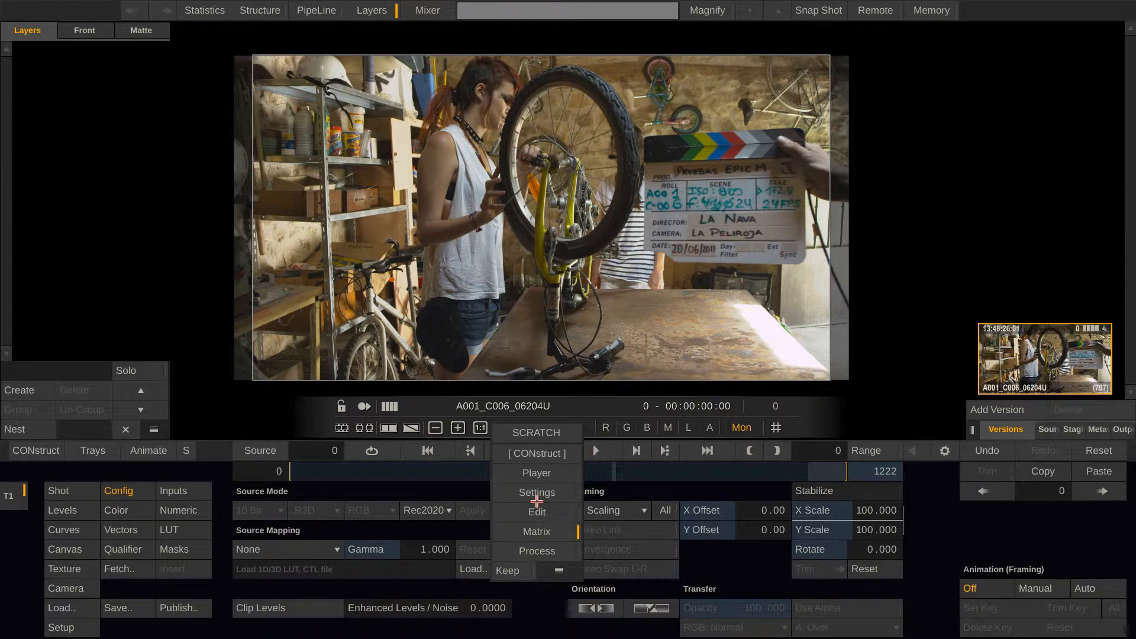
pyautogui.click(537, 492)
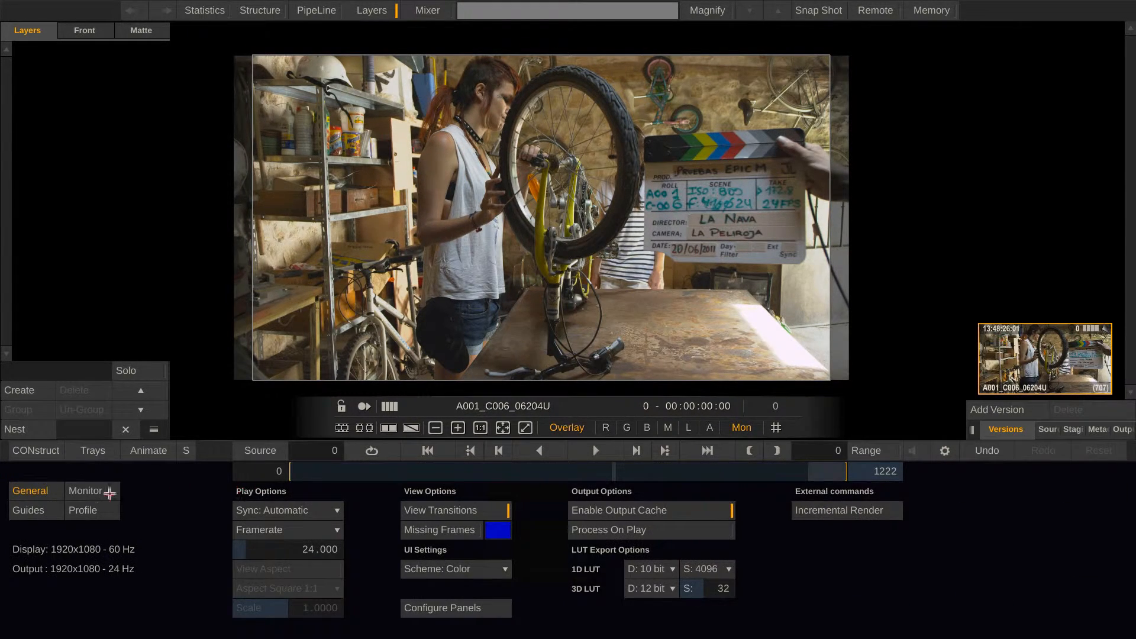
pyautogui.click(94, 490)
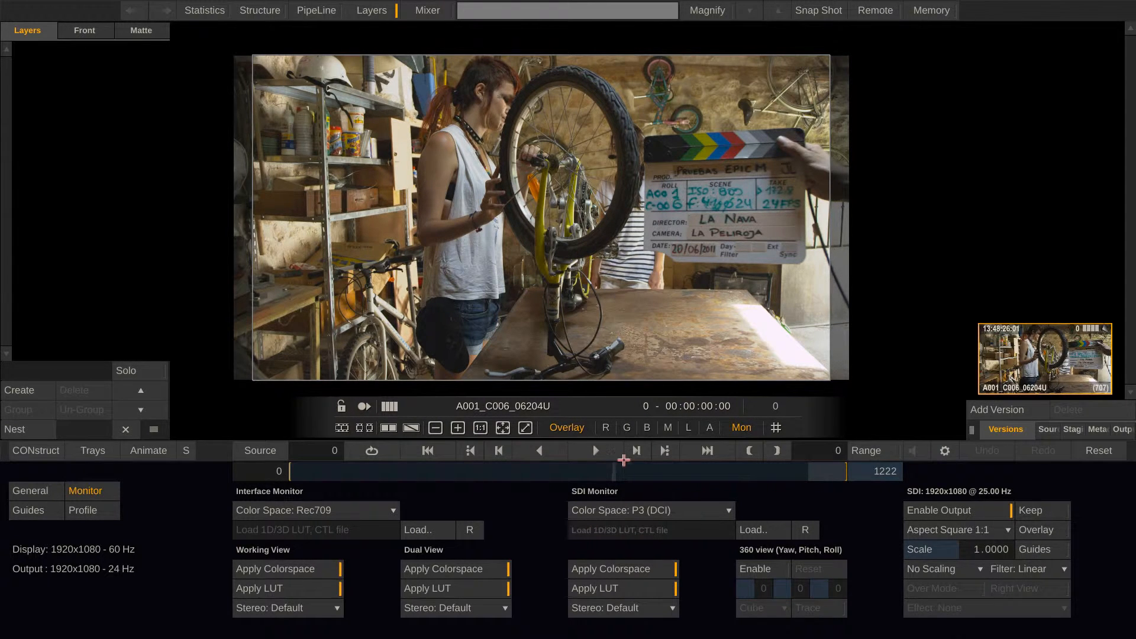
# Show the clip metadata, scrub through the bicycle clip, and move the playhead to the second clip on the timeline
pyautogui.click(1092, 430)
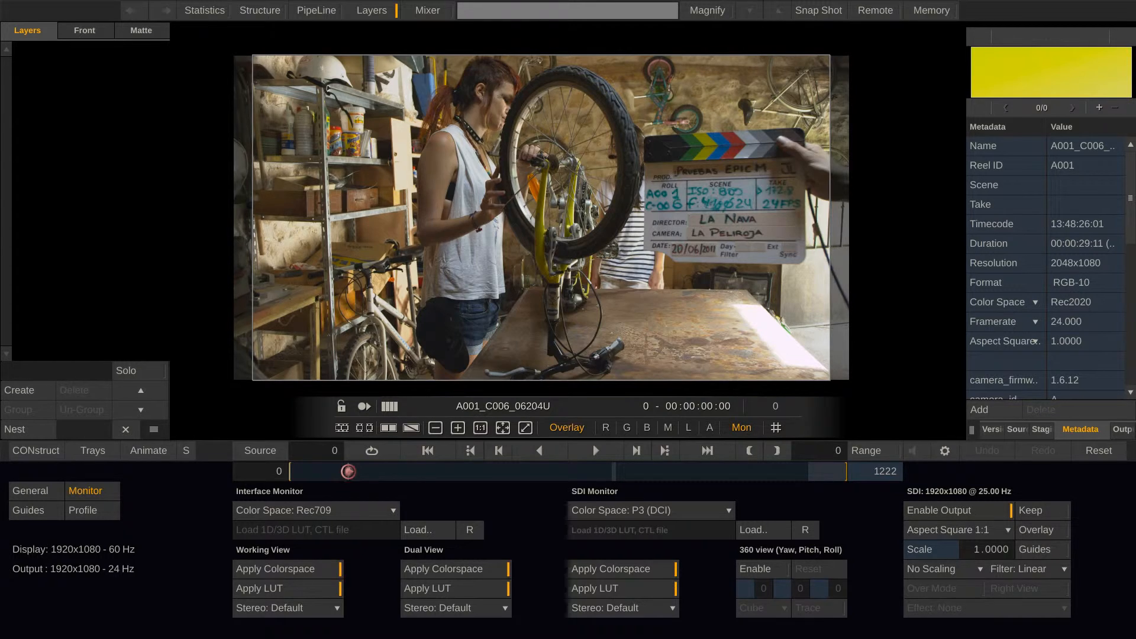
pyautogui.click(592, 443)
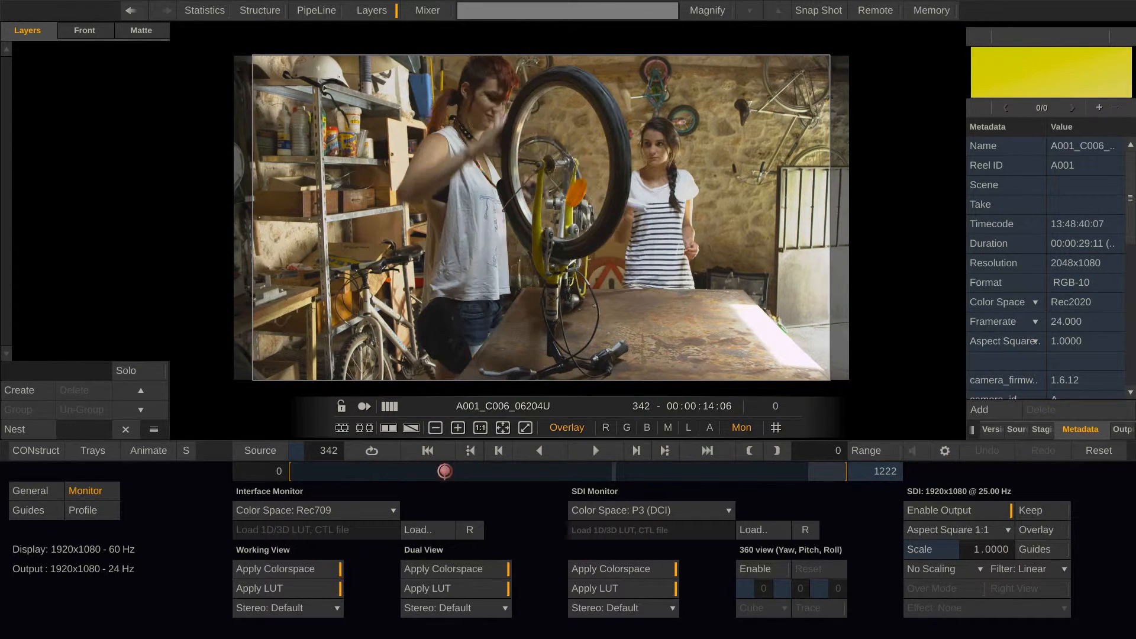
pyautogui.click(444, 470)
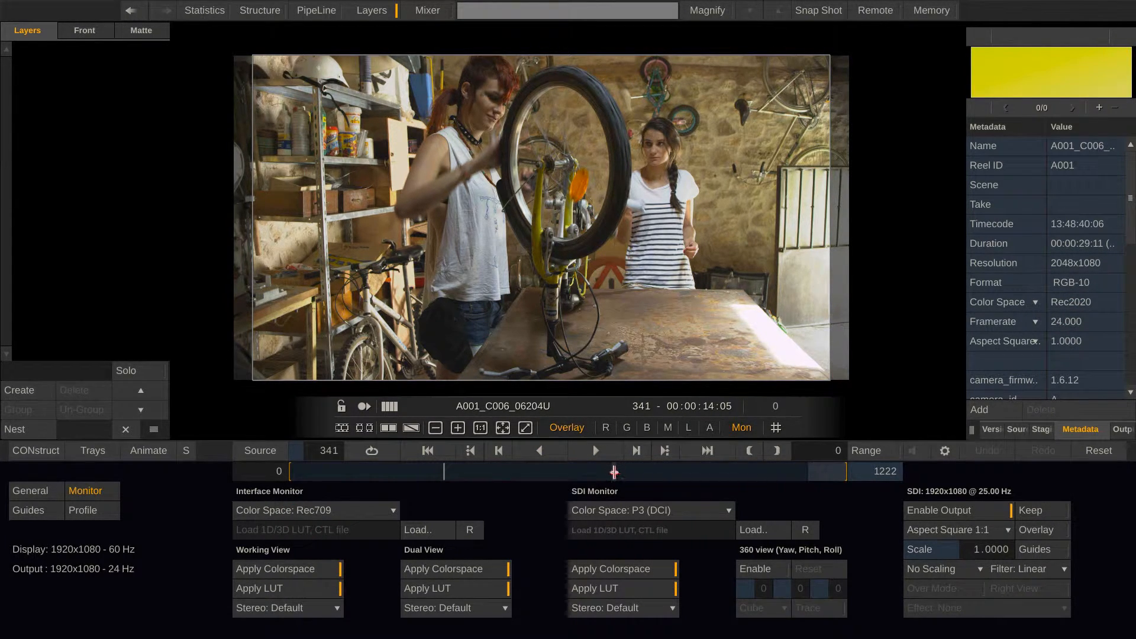
pyautogui.click(614, 472)
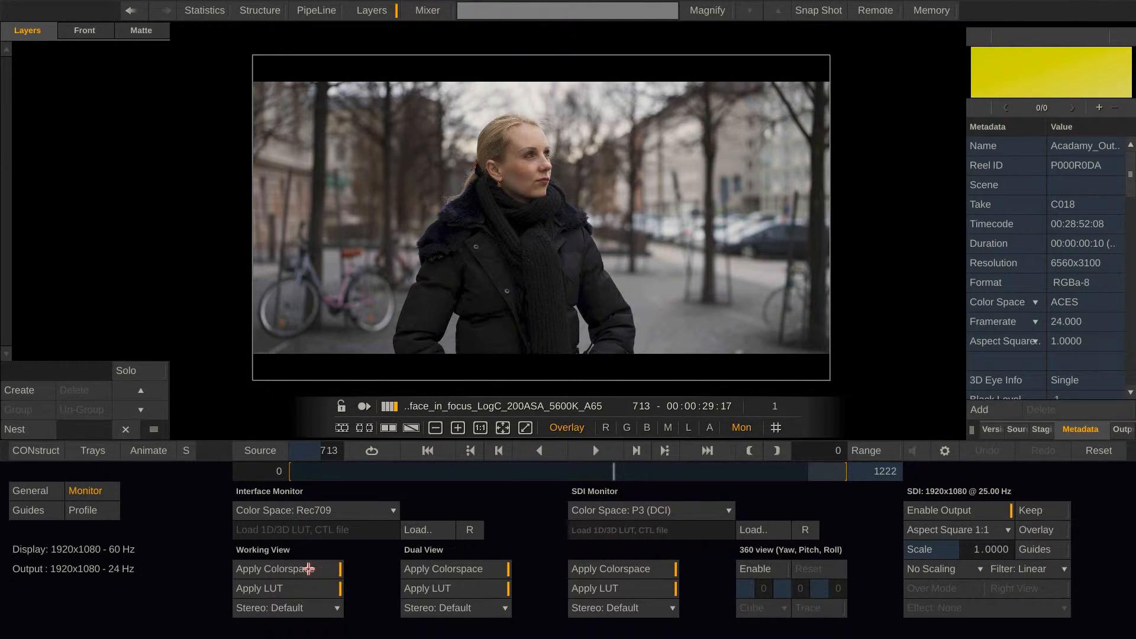
# Compare the image with the working view's color space conversion off and on, and move the playhead to the third and fourth clips
pyautogui.click(308, 568)
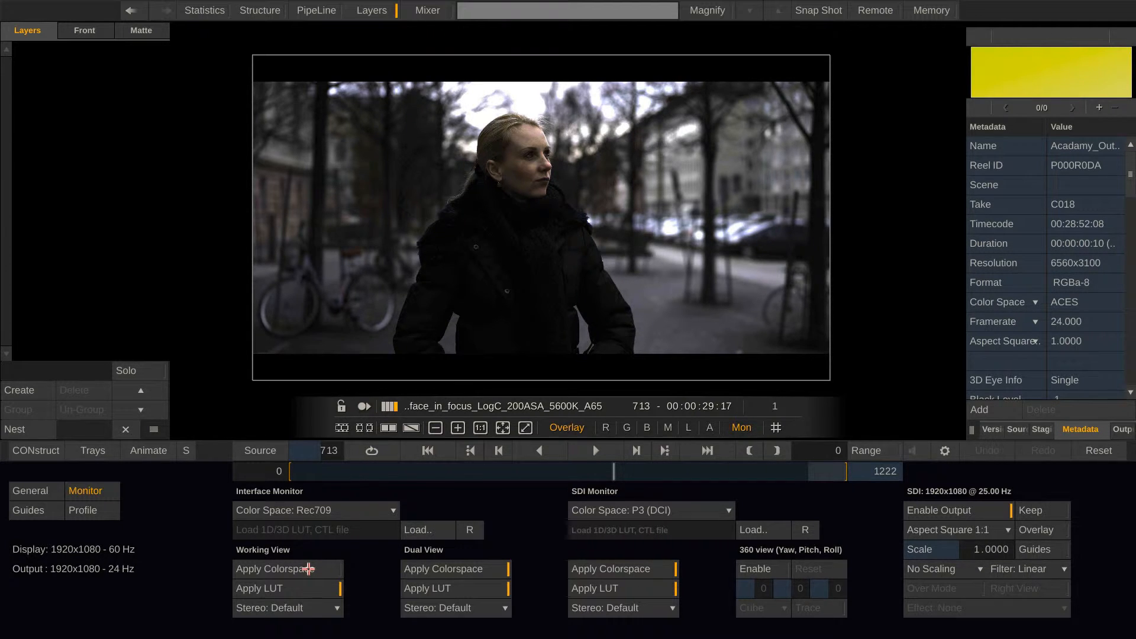
pyautogui.click(309, 570)
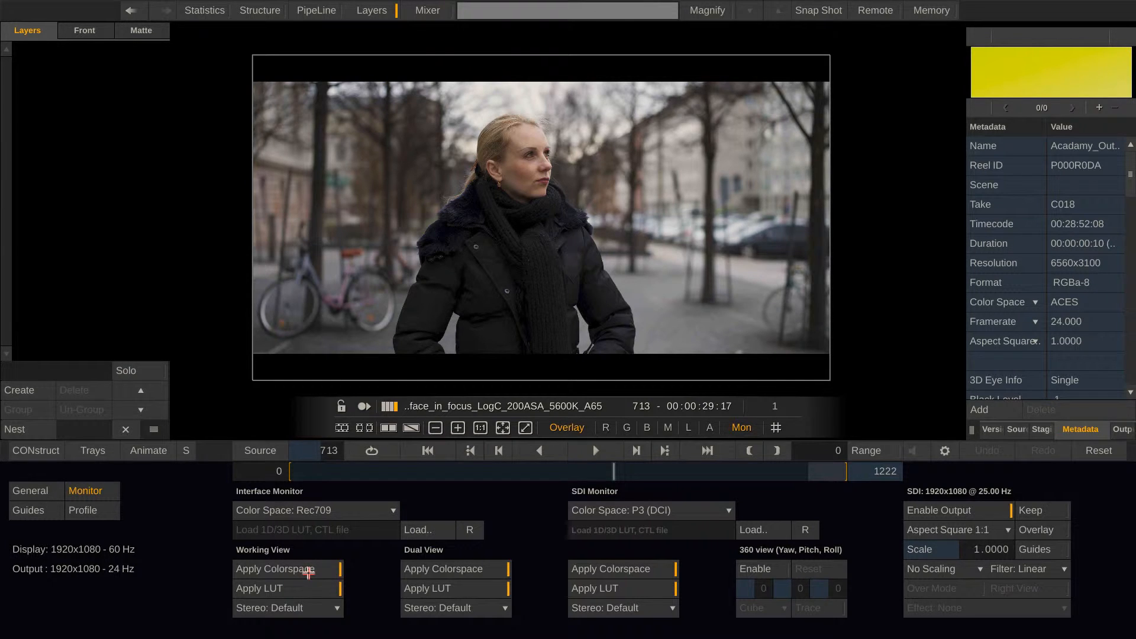
pyautogui.click(643, 472)
pyautogui.moveTo(645, 470); pyautogui.dragTo(684, 470)
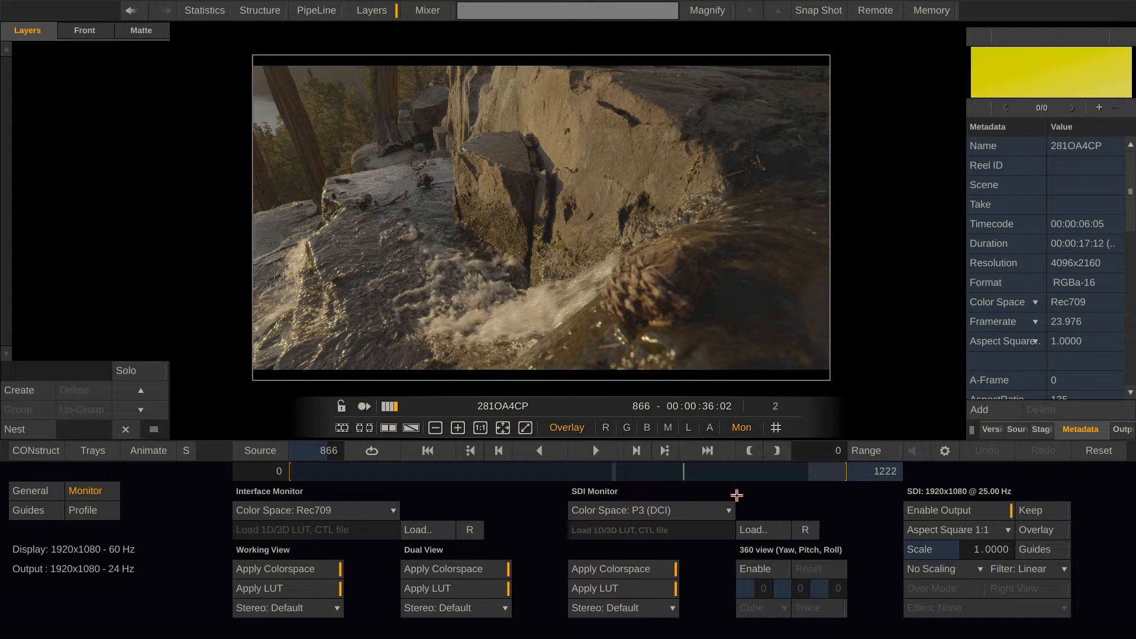
pyautogui.click(819, 469)
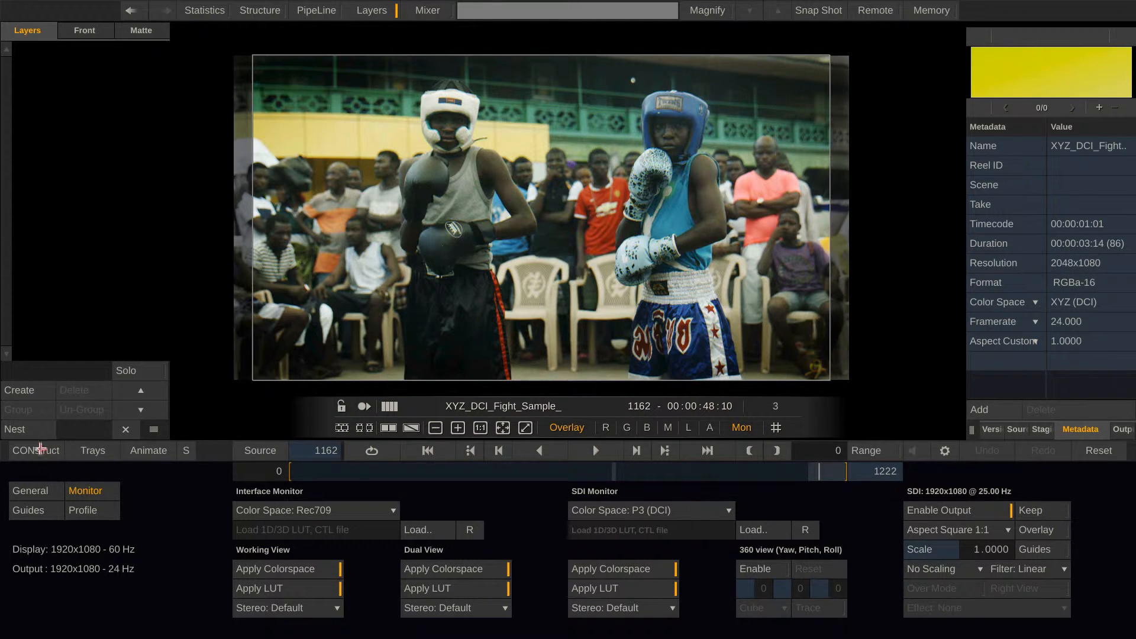
# Return to the construct, bring all four clips into view, and inspect the output settings of its main output node
pyautogui.click(37, 449)
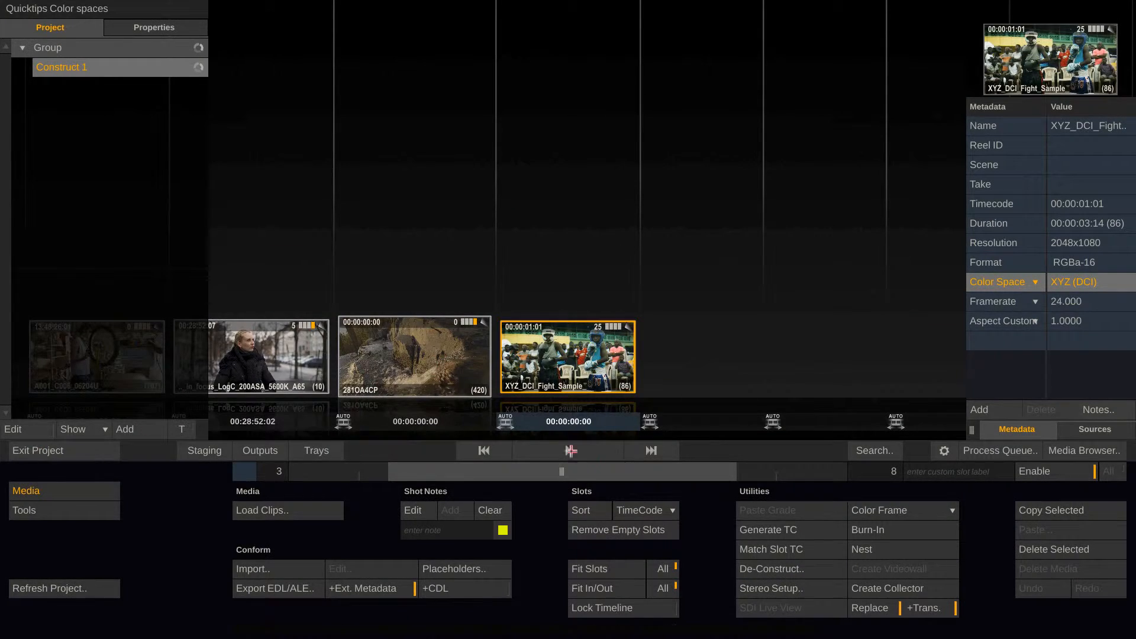
pyautogui.moveTo(574, 475); pyautogui.dragTo(456, 474)
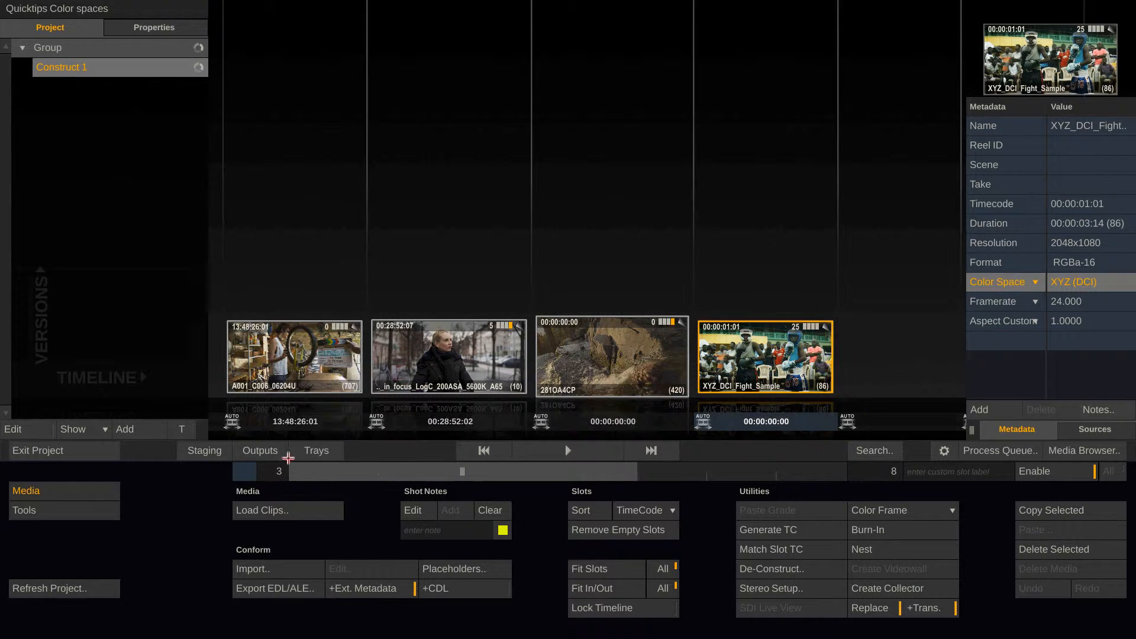
pyautogui.click(260, 450)
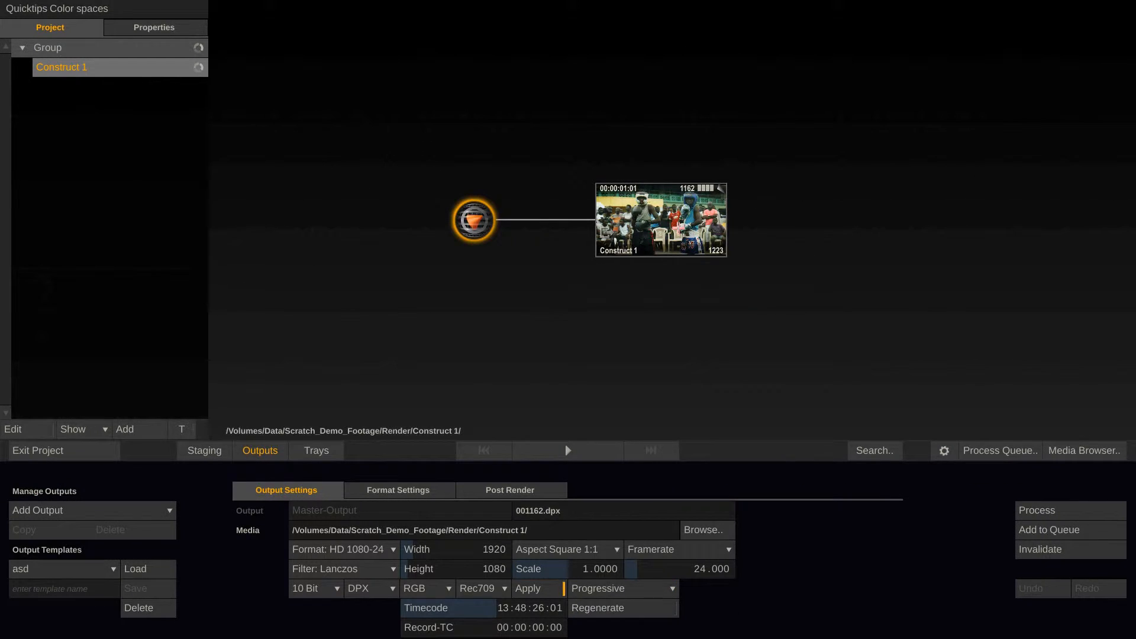
pyautogui.click(629, 251)
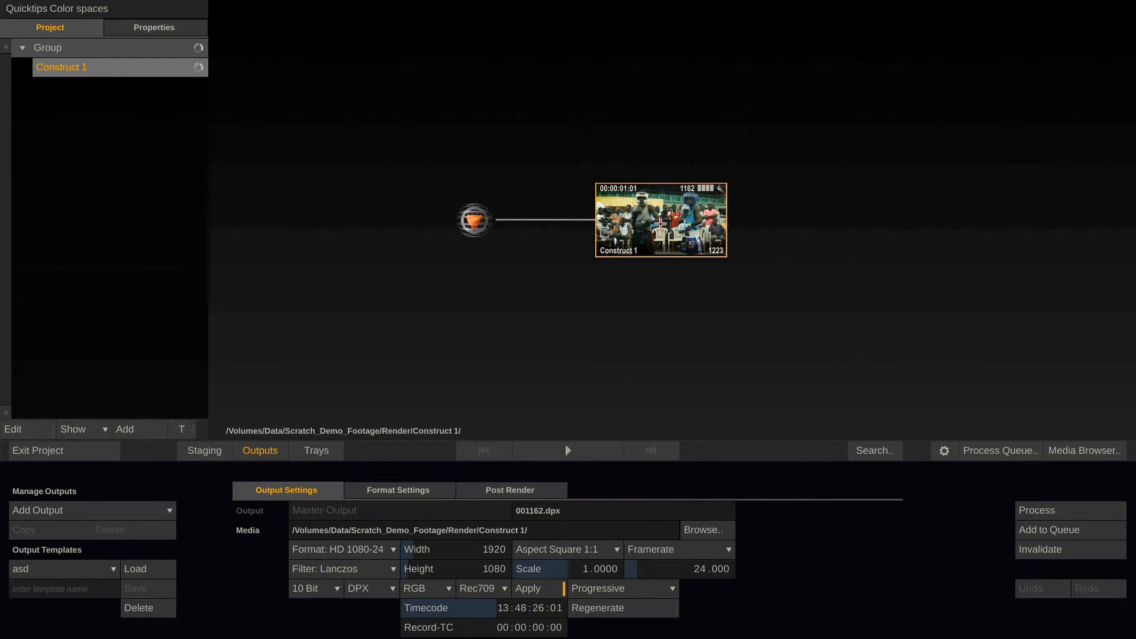
# Compare the color spaces of the first, second and third clips in turn with the main output's color space
pyautogui.click(269, 451)
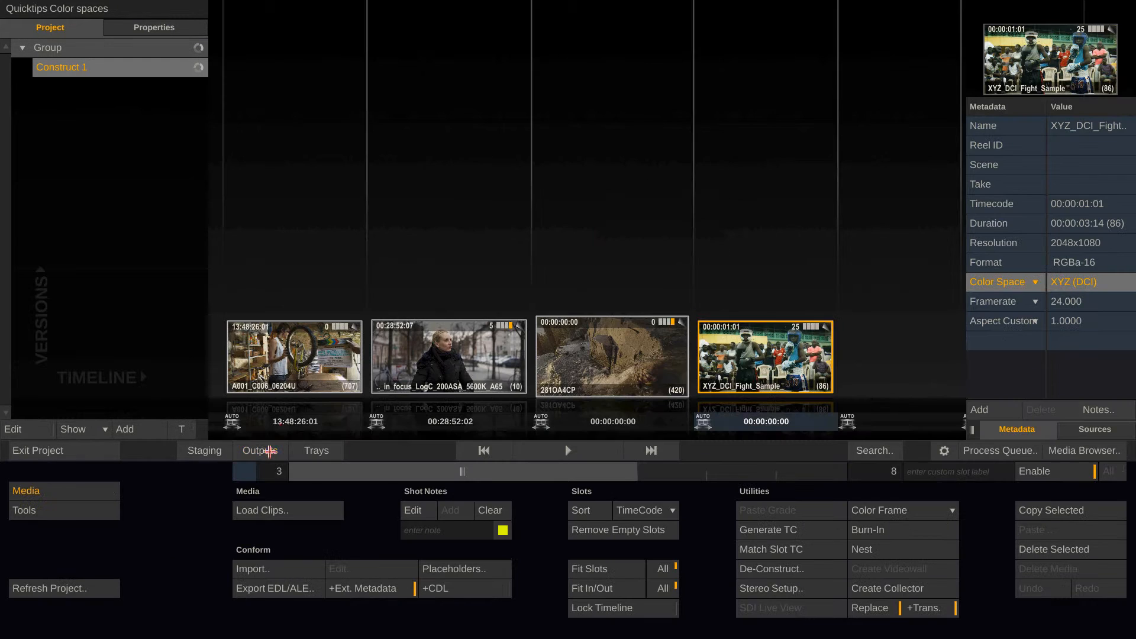
pyautogui.click(314, 361)
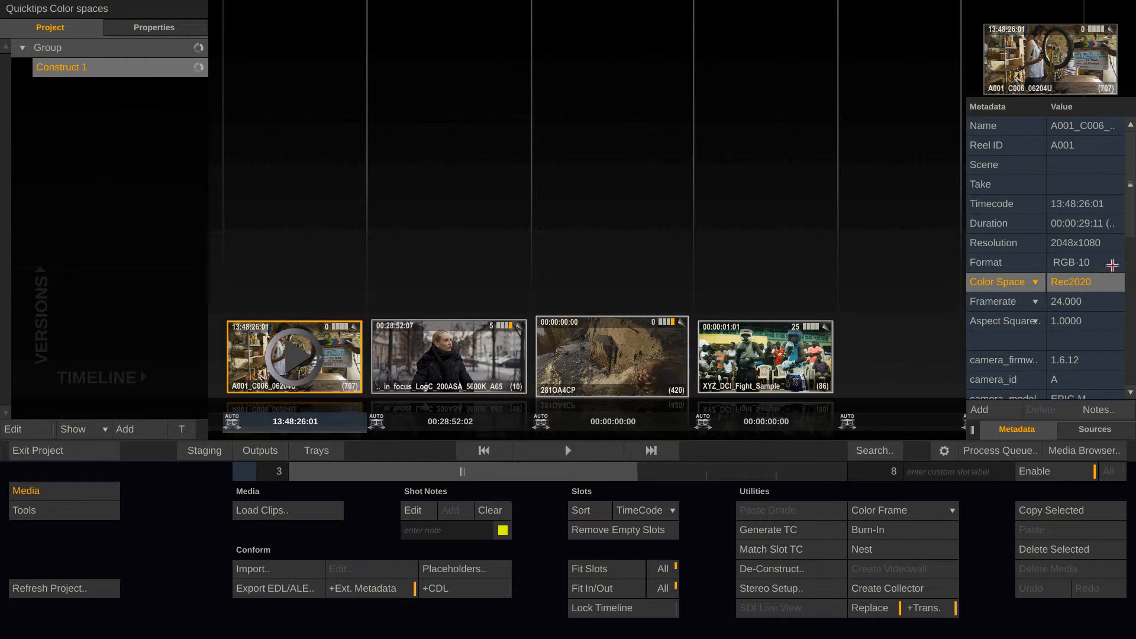
pyautogui.click(258, 451)
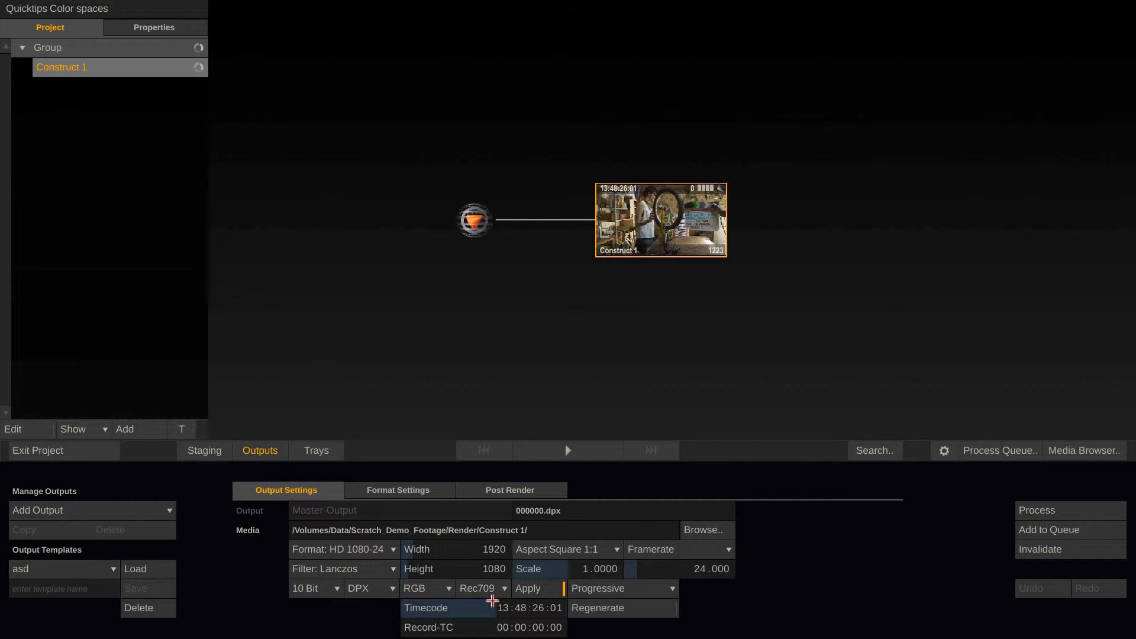
pyautogui.click(267, 454)
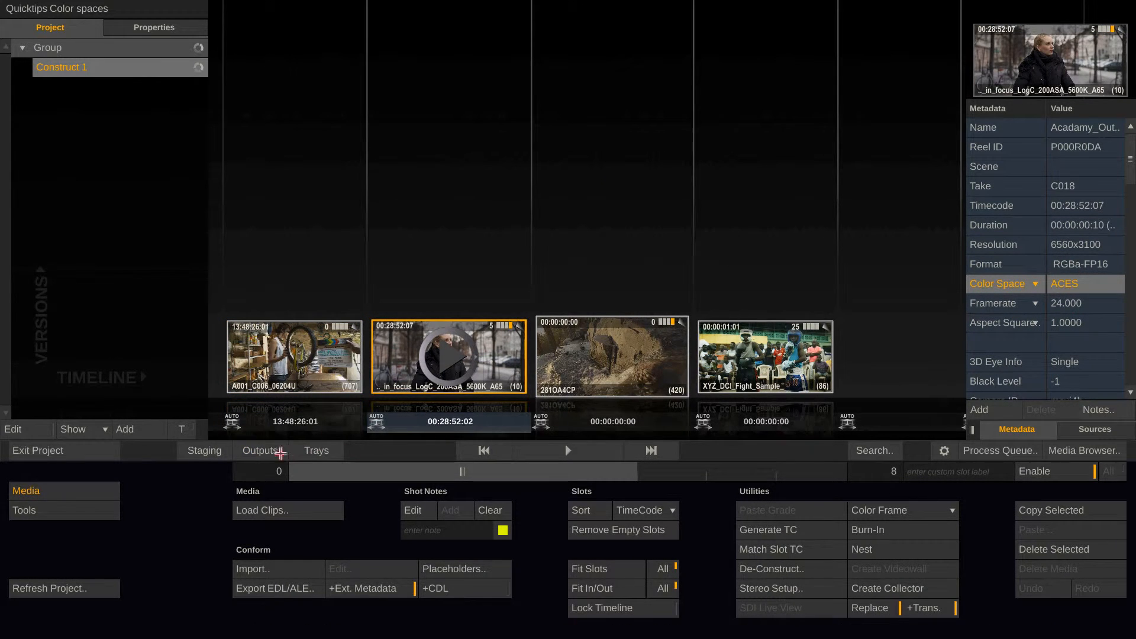
pyautogui.click(261, 451)
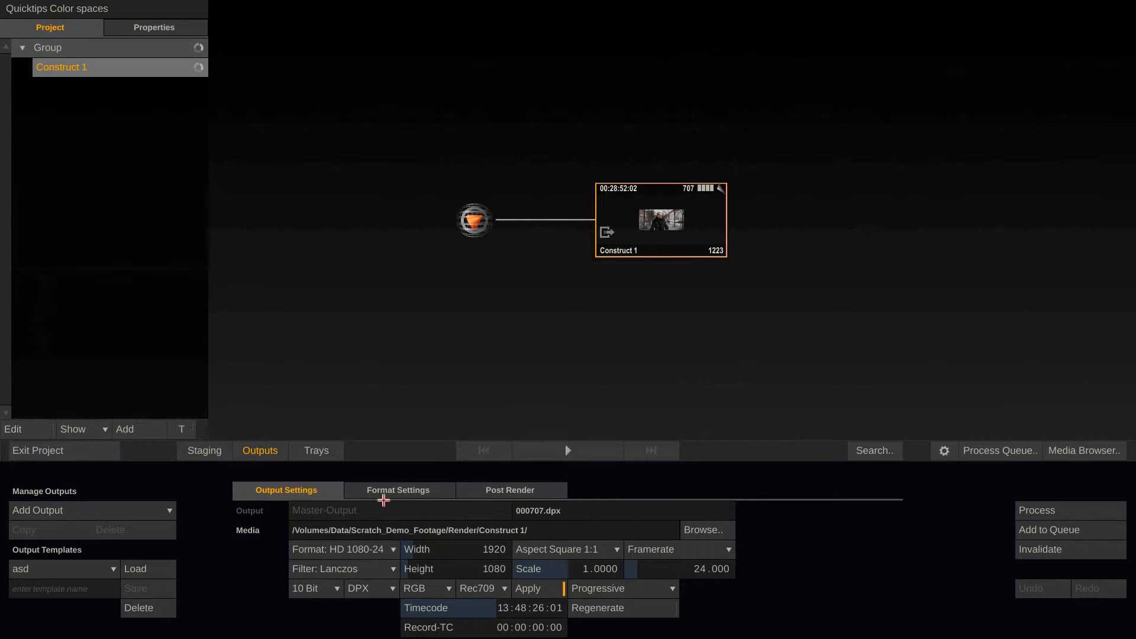
pyautogui.click(261, 451)
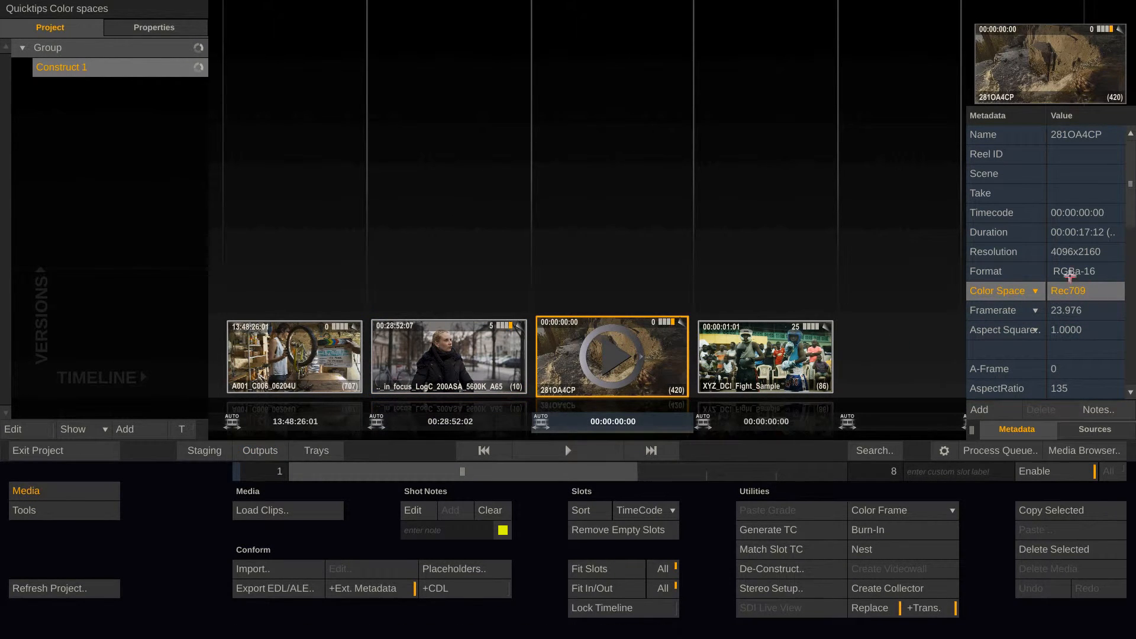
pyautogui.click(261, 451)
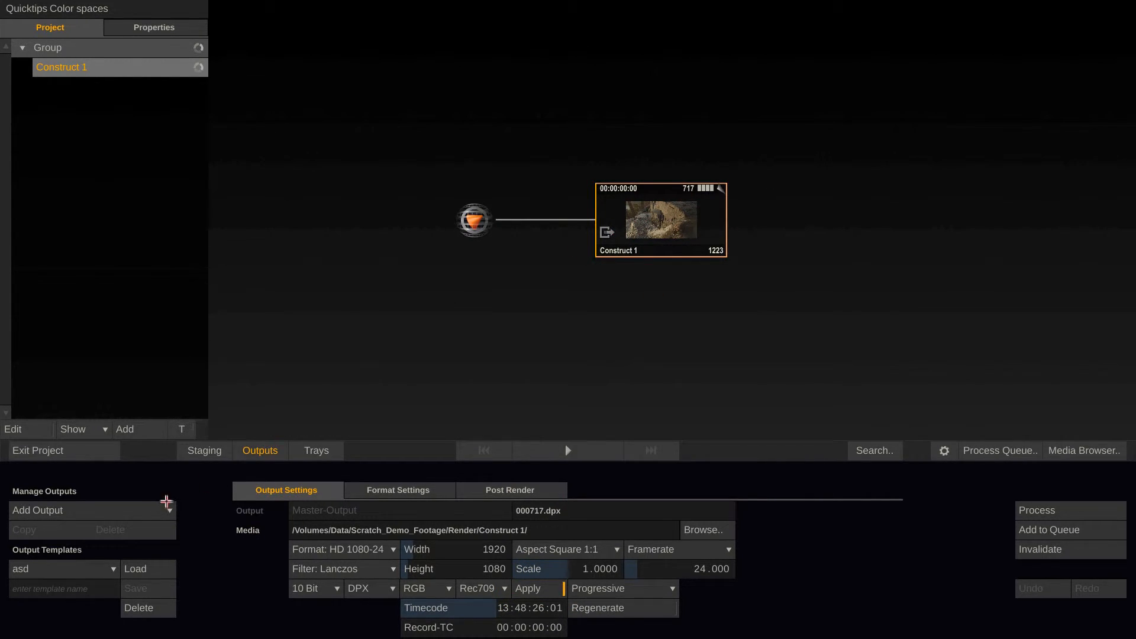
# Add an image files output after the main output node and set its color space to XYZ (DCI)
pyautogui.click(133, 511)
pyautogui.click(129, 464)
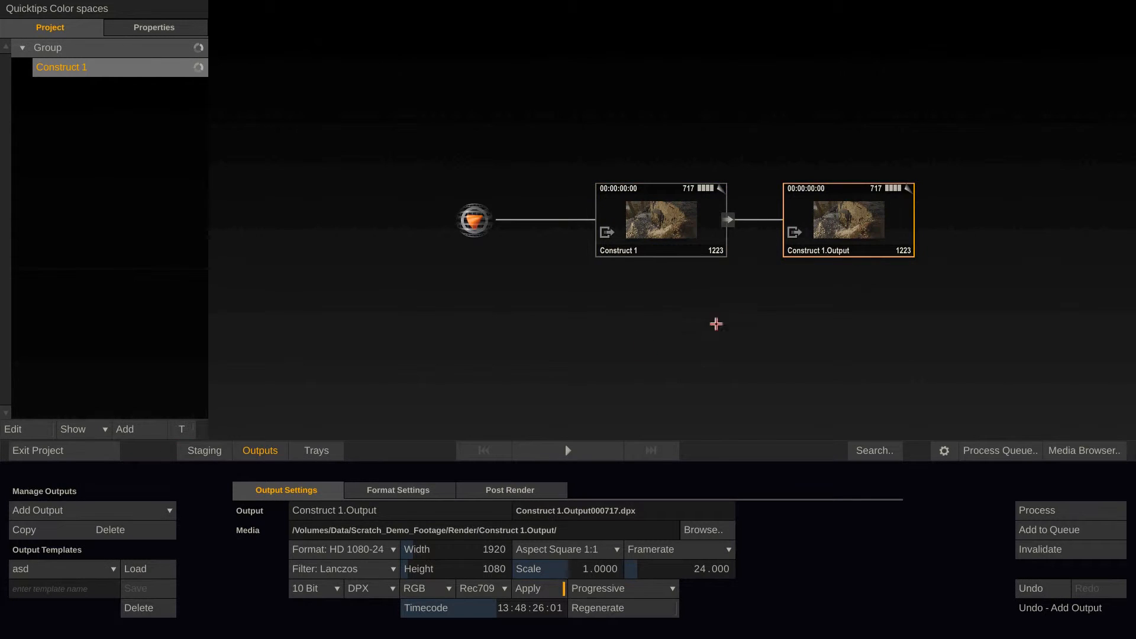
pyautogui.click(490, 589)
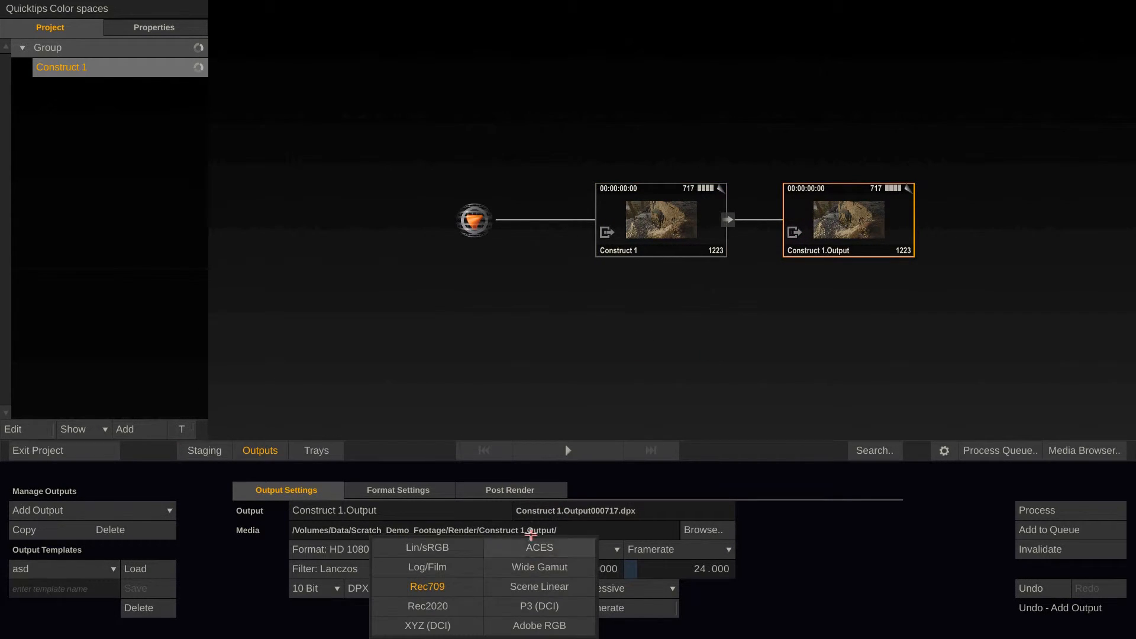
pyautogui.click(445, 628)
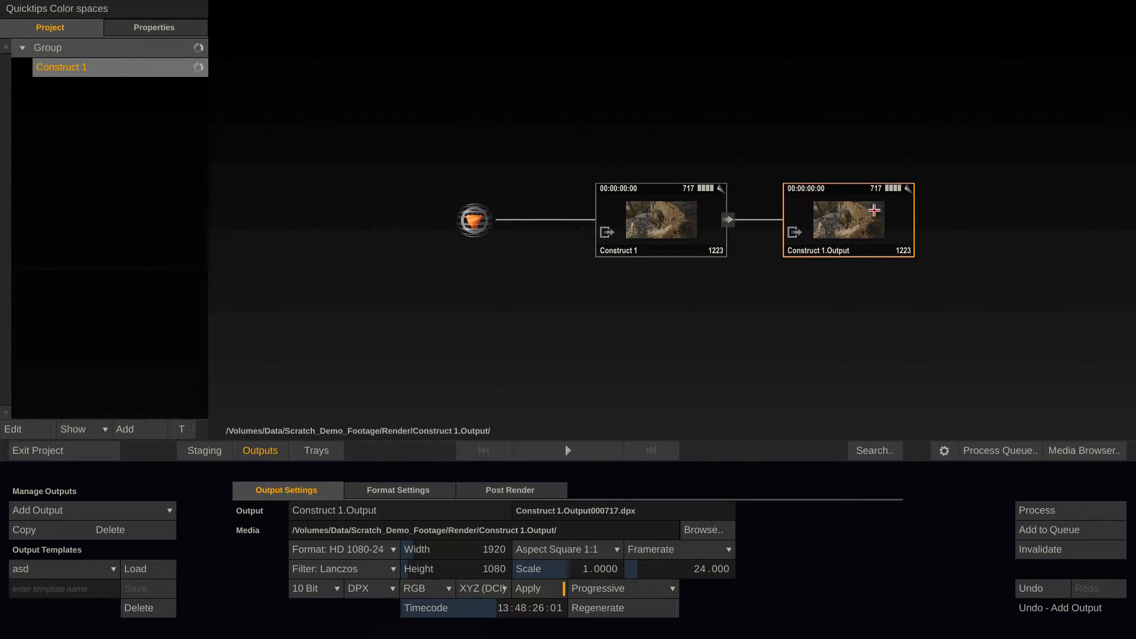
# Compare the main output's settings with those of the XYZ (DCI) output, and choose a file format for the XYZ output
pyautogui.click(669, 222)
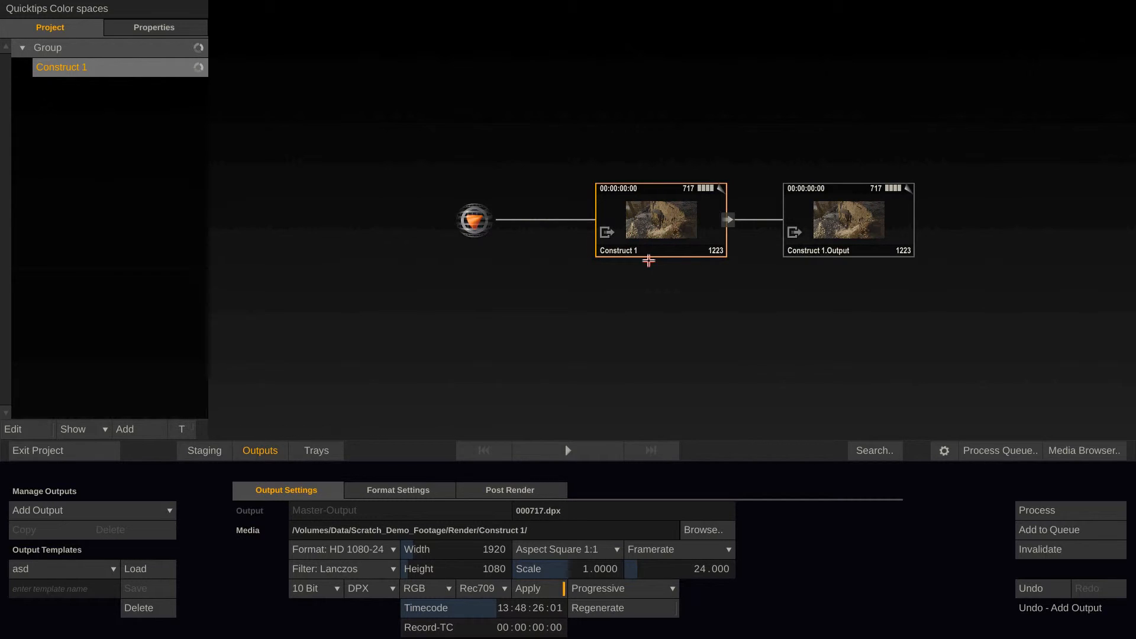
pyautogui.click(822, 236)
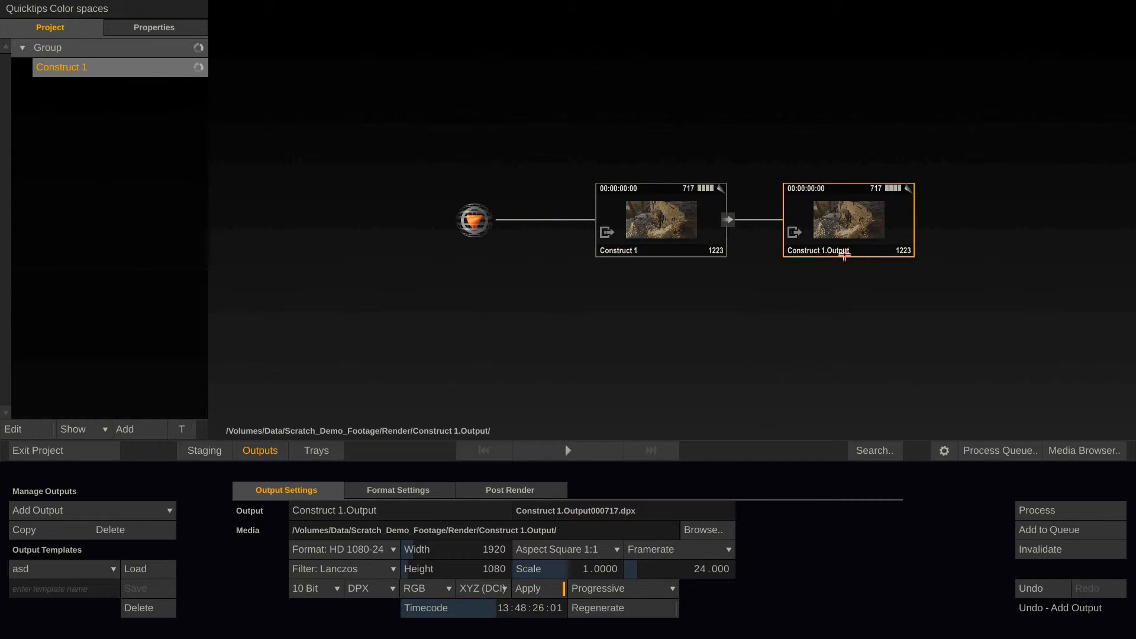
pyautogui.click(356, 590)
pyautogui.click(410, 623)
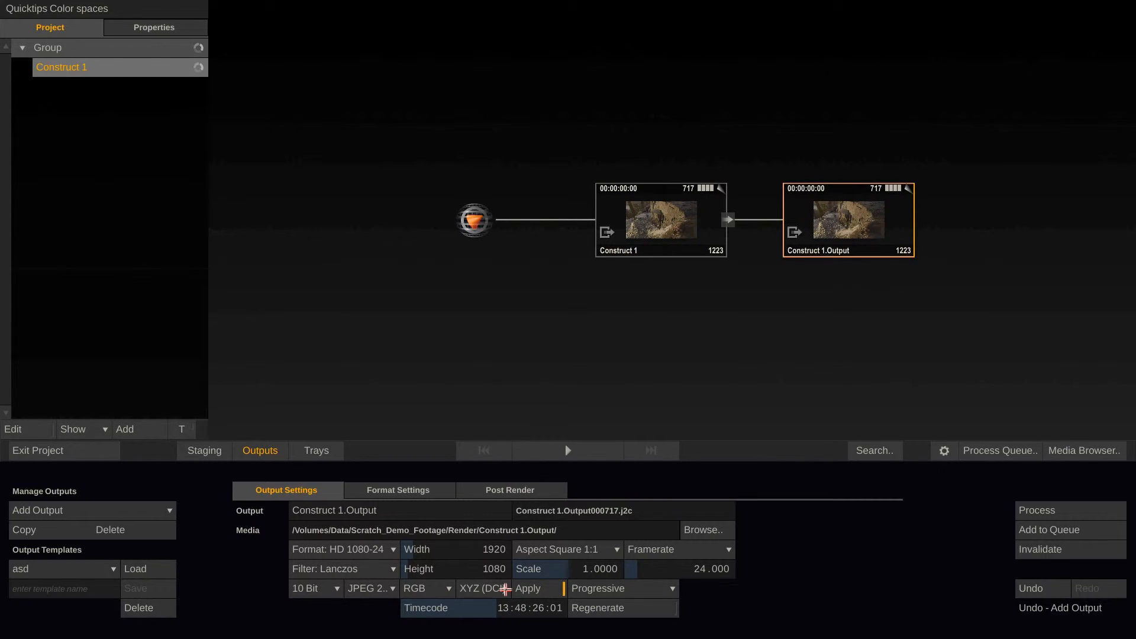
# Add a second image files output branching from the main output node and set its color space to P3 (DCI)
pyautogui.click(674, 218)
pyautogui.click(125, 511)
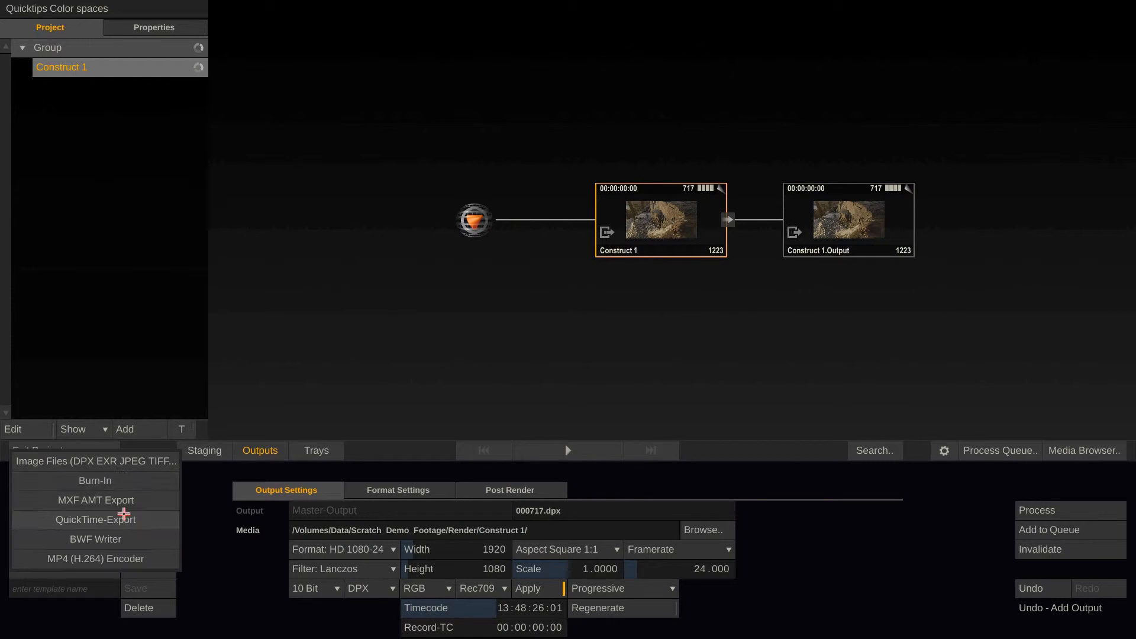
pyautogui.click(122, 463)
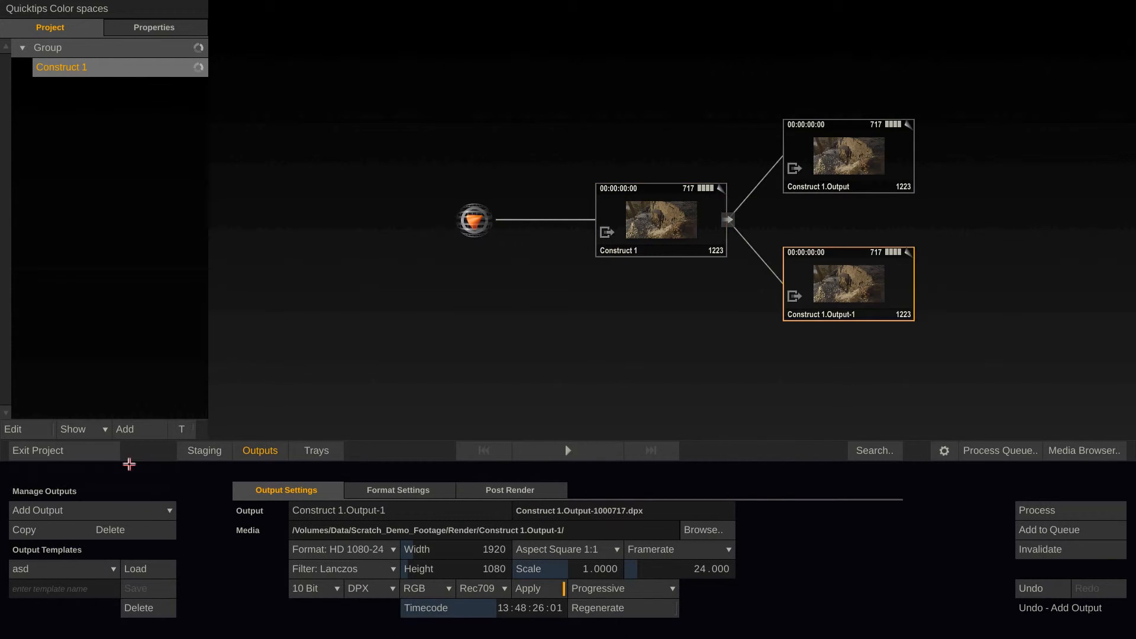
pyautogui.click(494, 589)
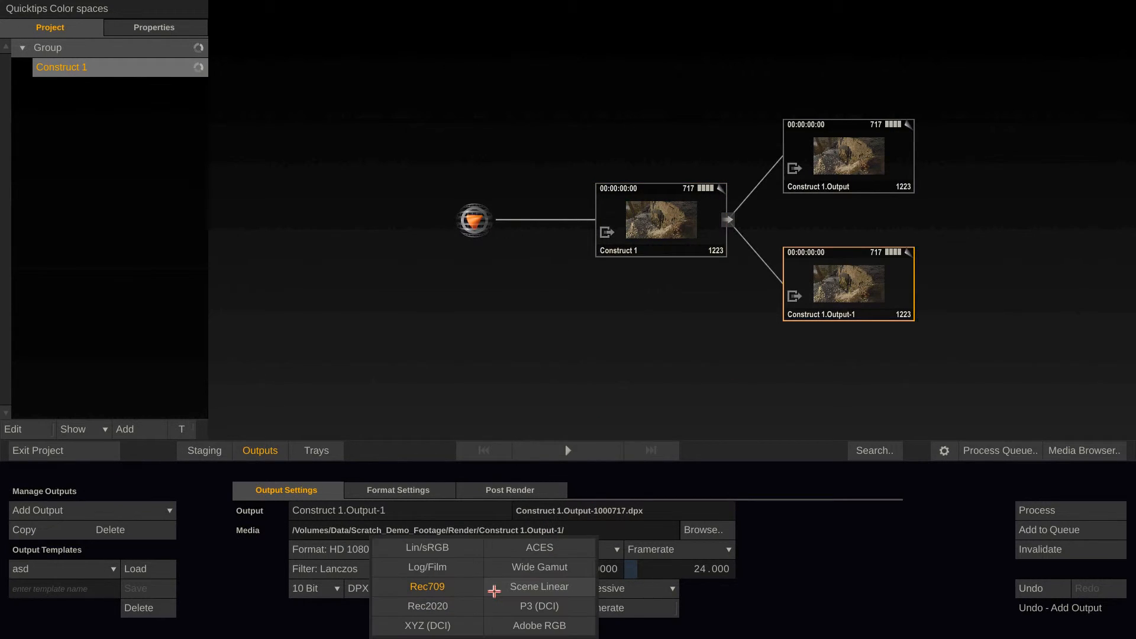
pyautogui.click(559, 606)
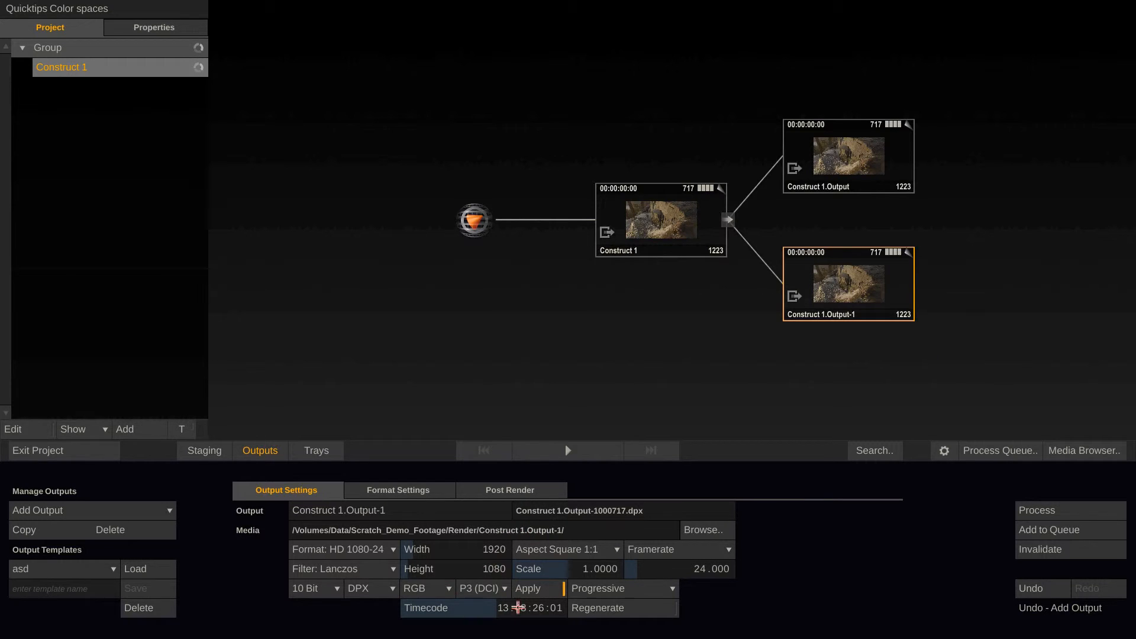
# Review the available output types and the main output's settings, and add a QuickTime-Export output after the P3 (DCI) node
pyautogui.click(163, 507)
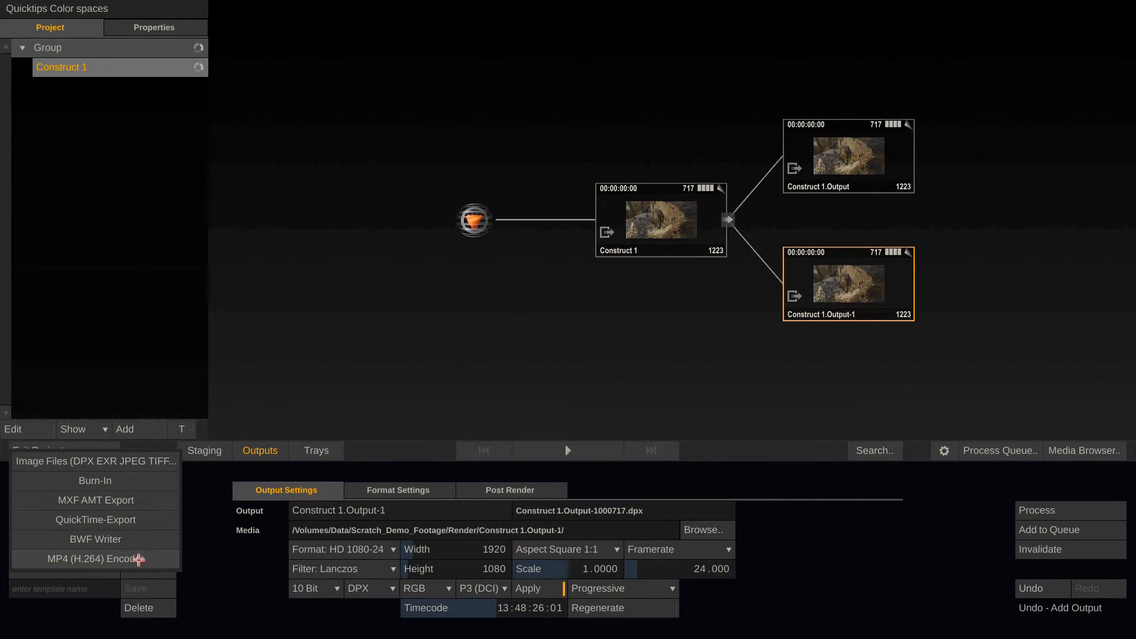
pyautogui.click(230, 578)
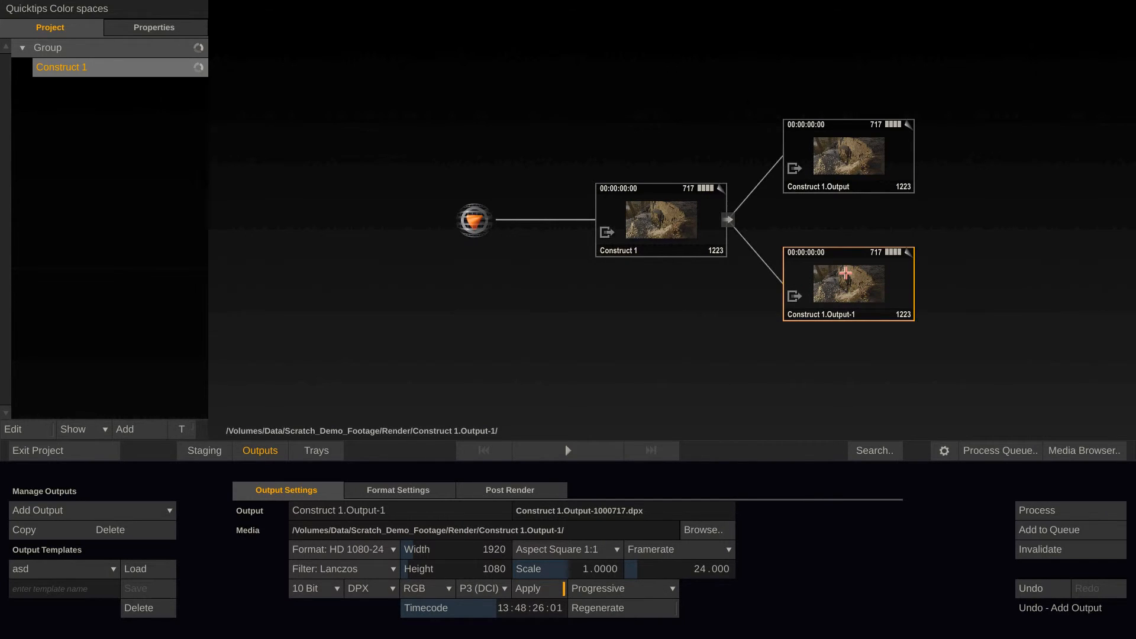
pyautogui.click(671, 184)
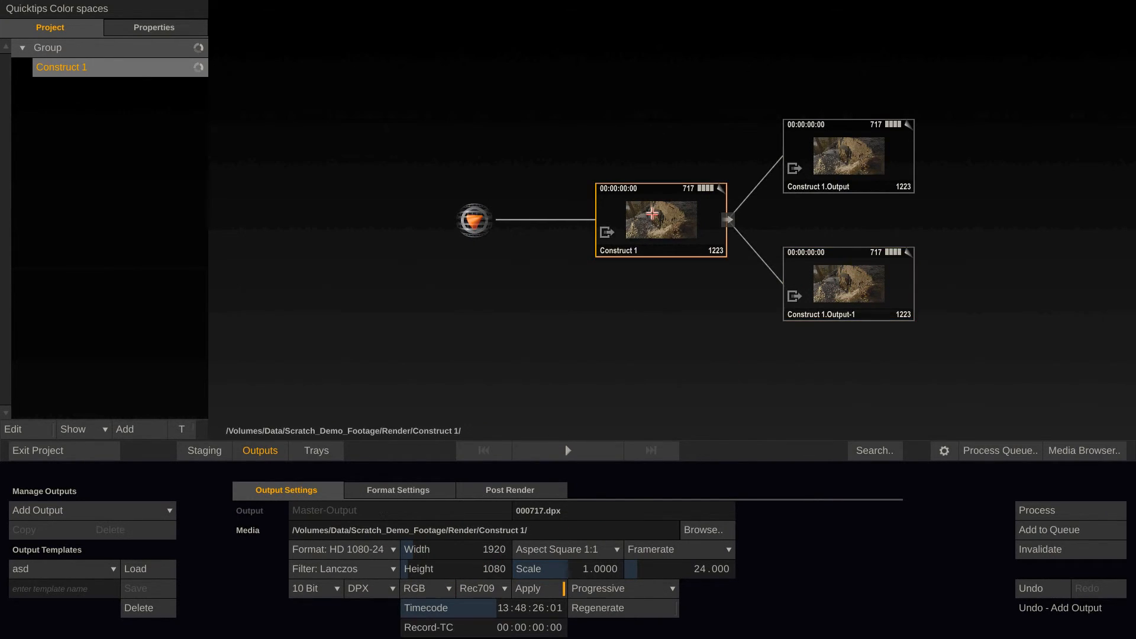
pyautogui.click(805, 304)
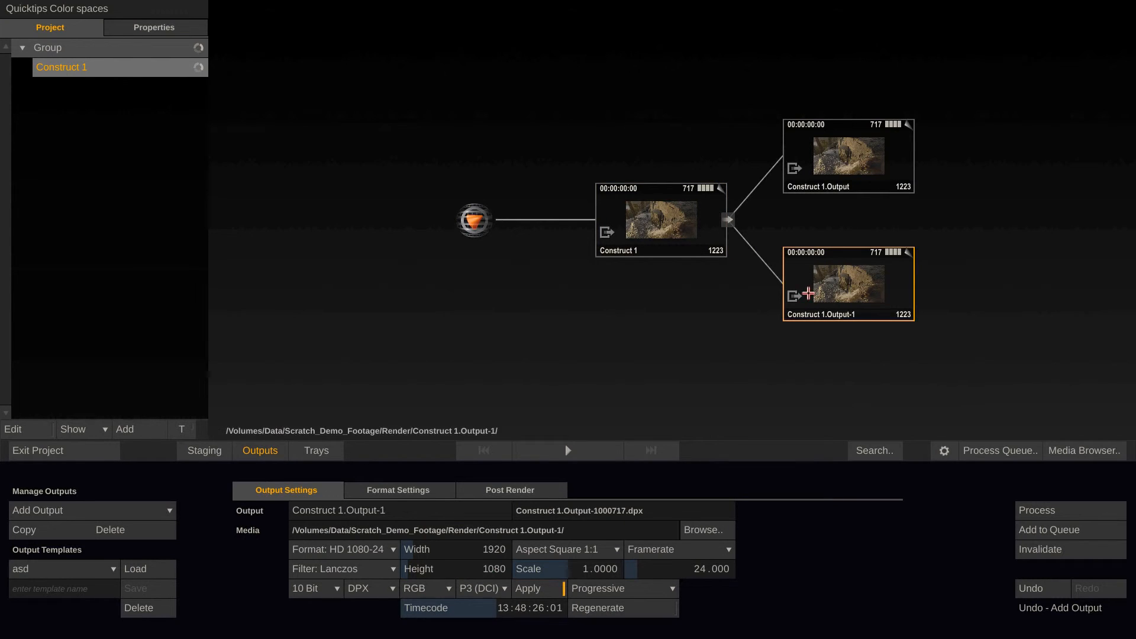
pyautogui.click(158, 511)
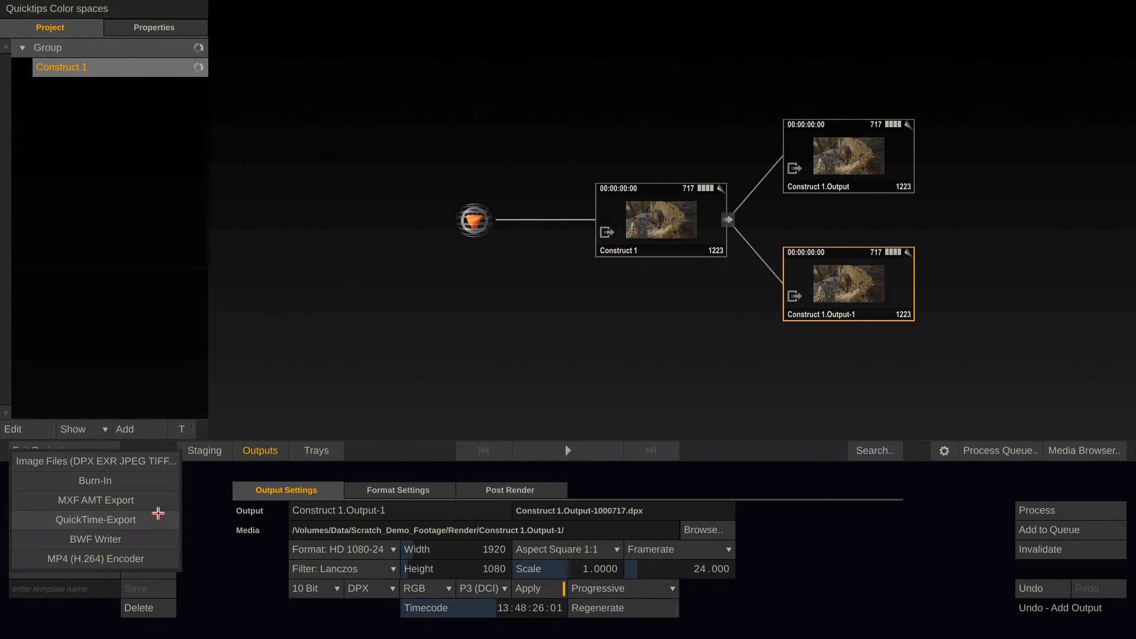
pyautogui.click(148, 521)
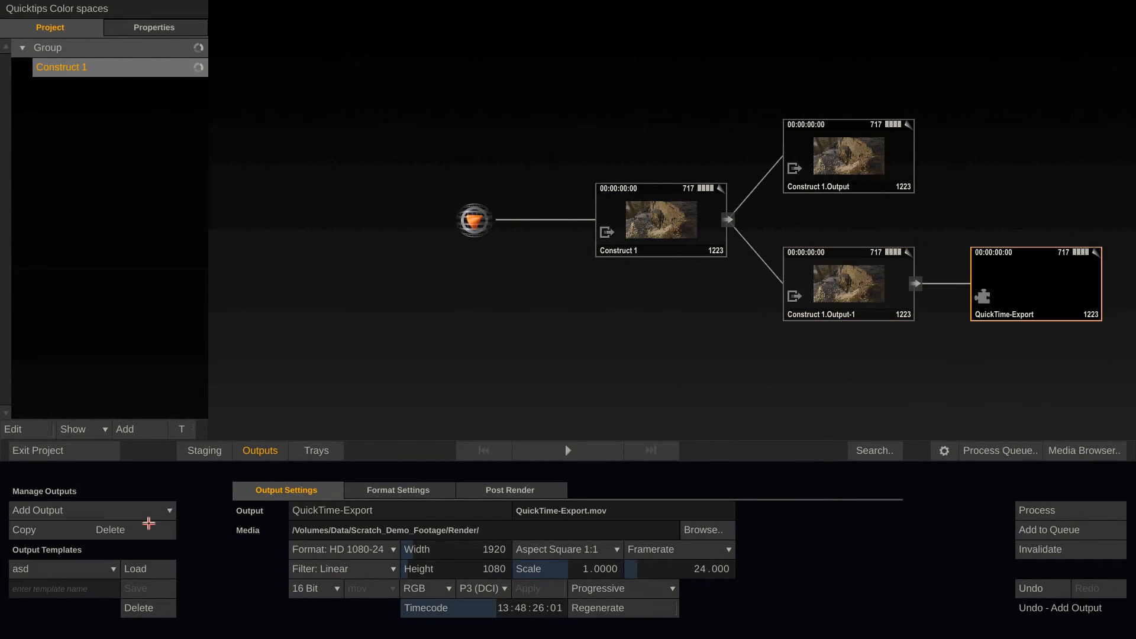
# Inspect the settings along the output chain, checking the P3 (DCI) output, the QuickTime export, the main output and the root node
pyautogui.click(880, 272)
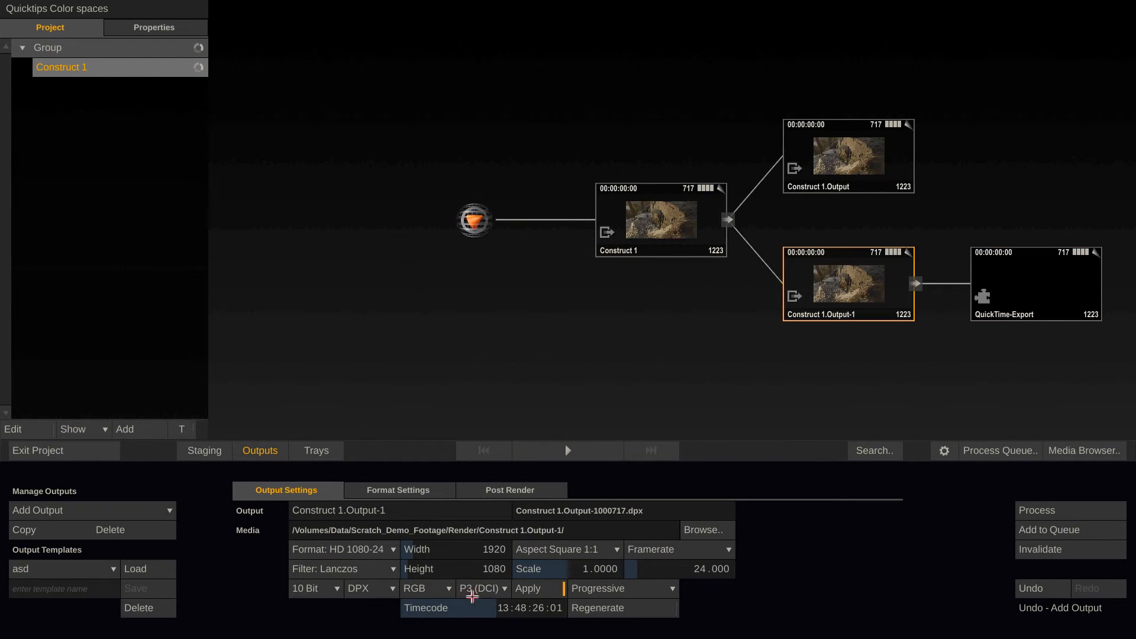
pyautogui.click(1044, 291)
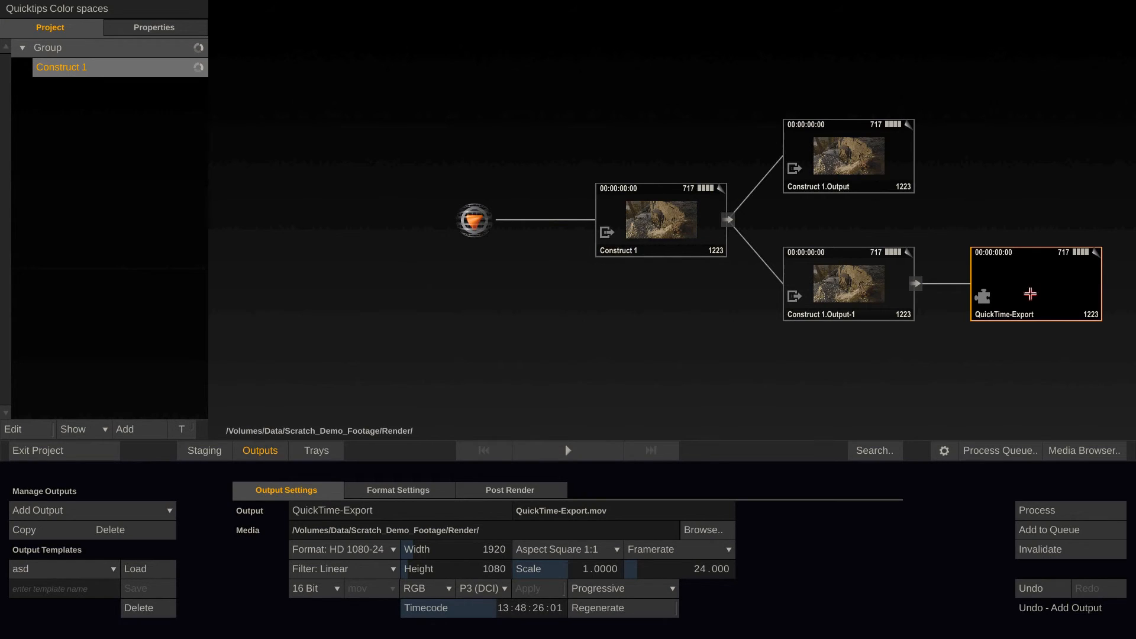
pyautogui.click(859, 291)
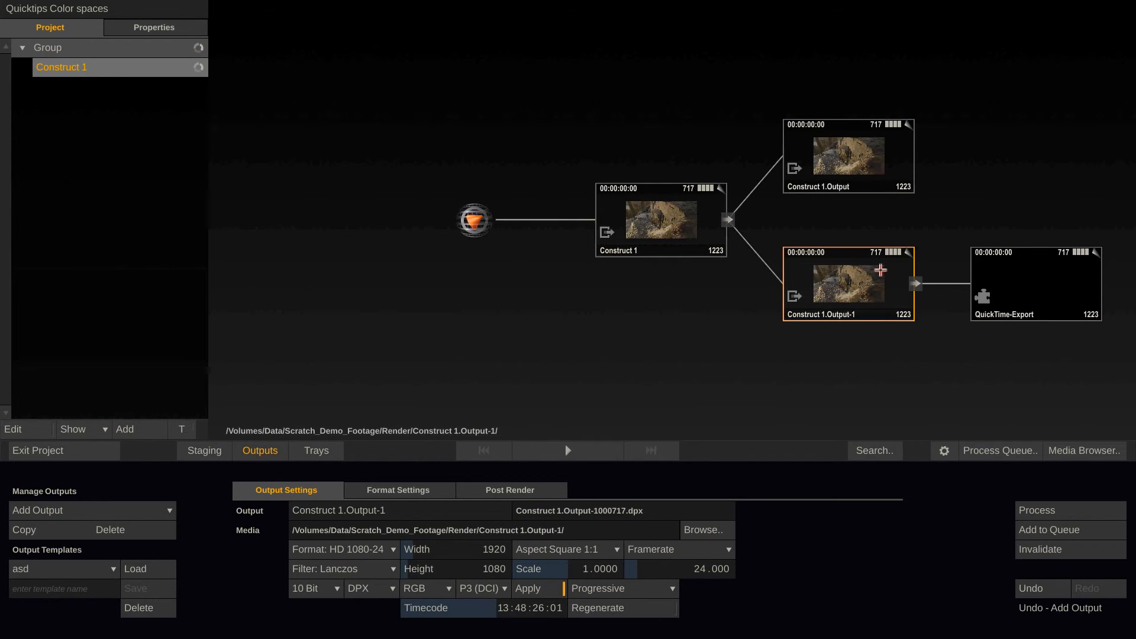
pyautogui.click(685, 228)
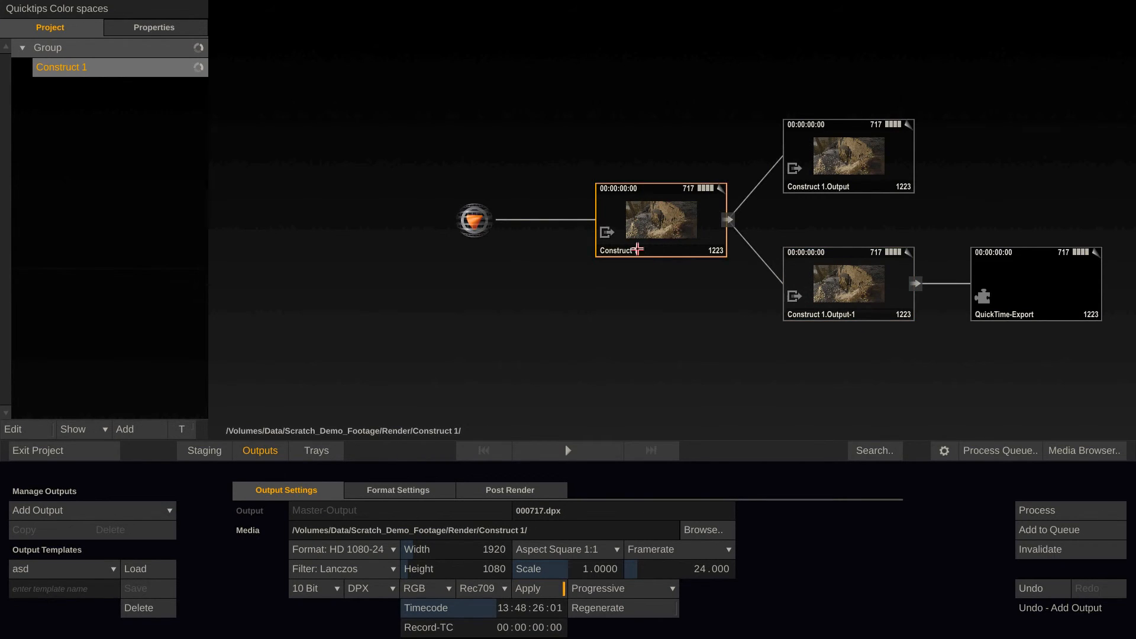
pyautogui.click(473, 220)
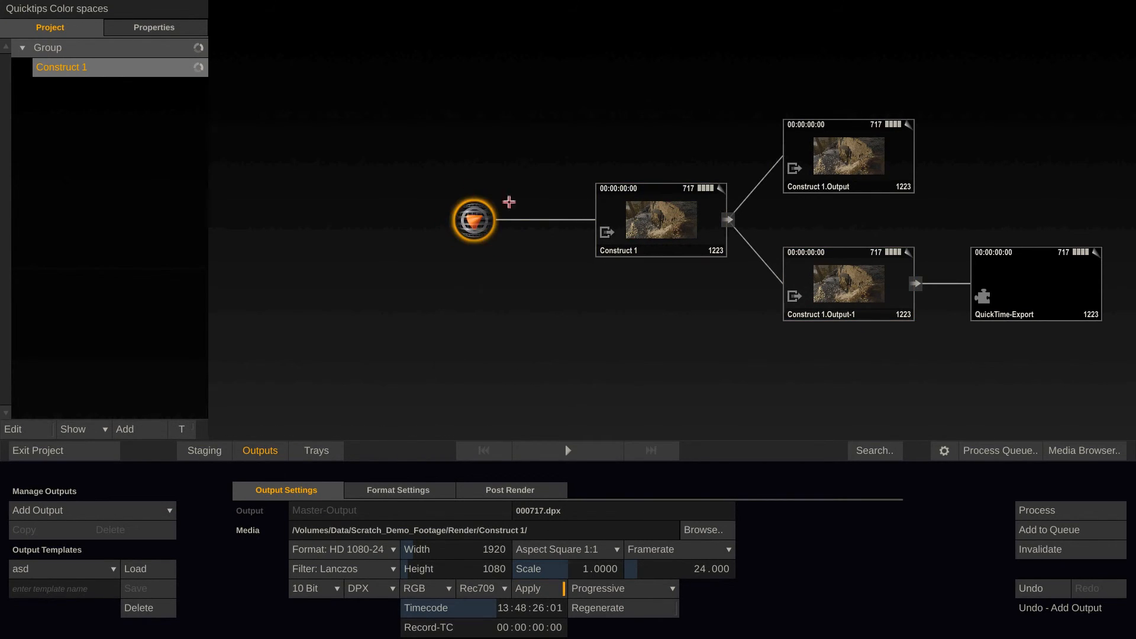
# Select the main output node, return to the timeline and inspect the color space in the LogC clip's shot properties without changing it
pyautogui.click(654, 216)
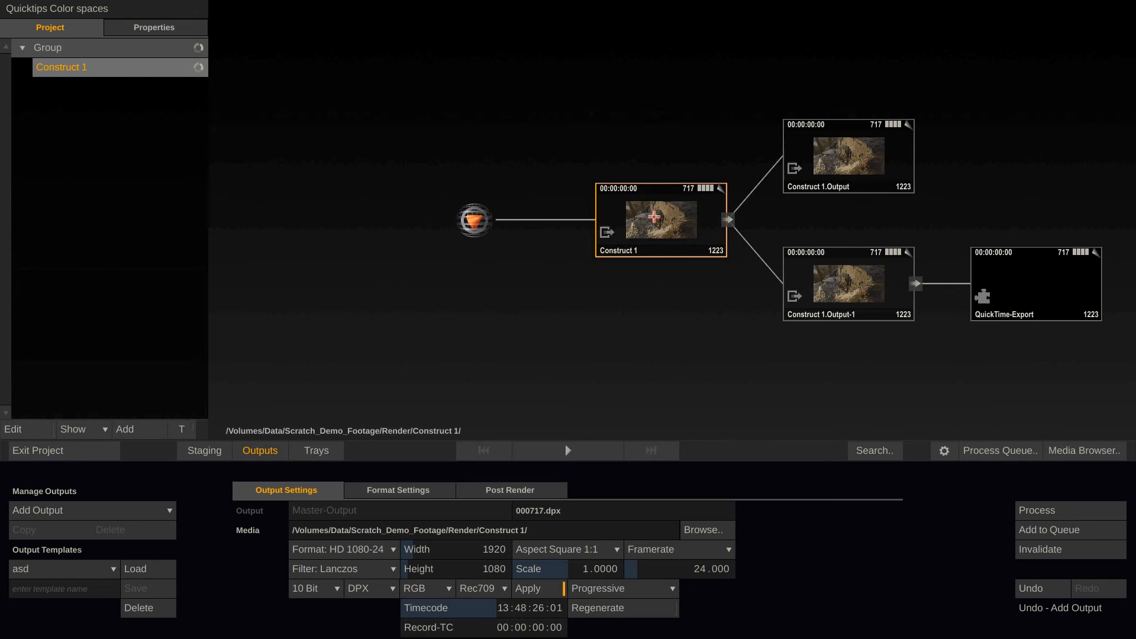
pyautogui.click(264, 452)
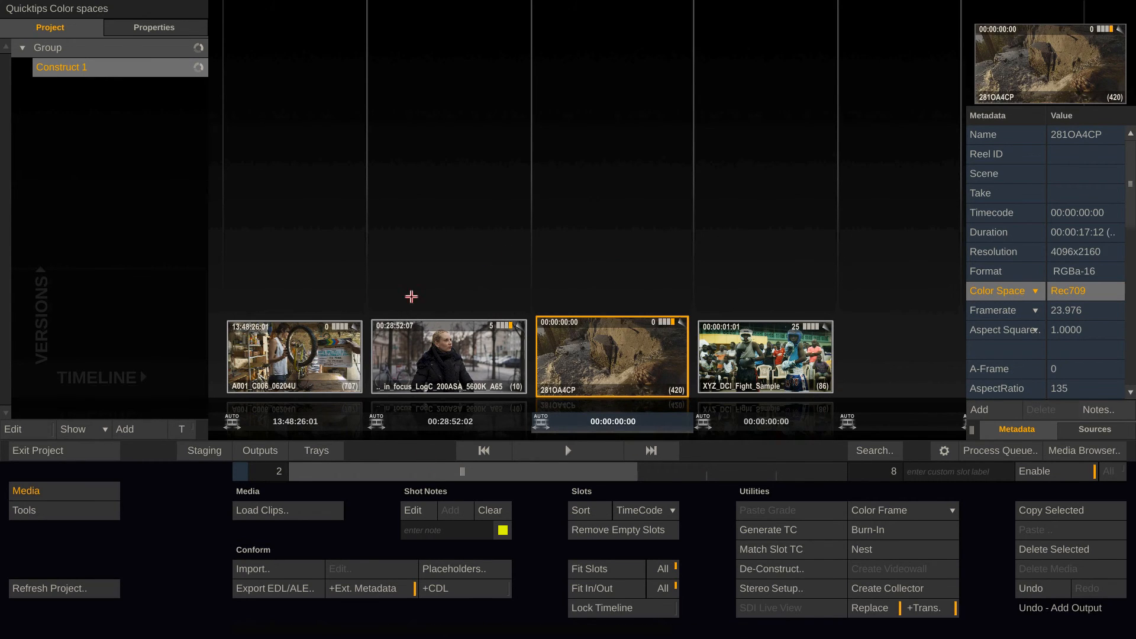
pyautogui.doubleClick(425, 379)
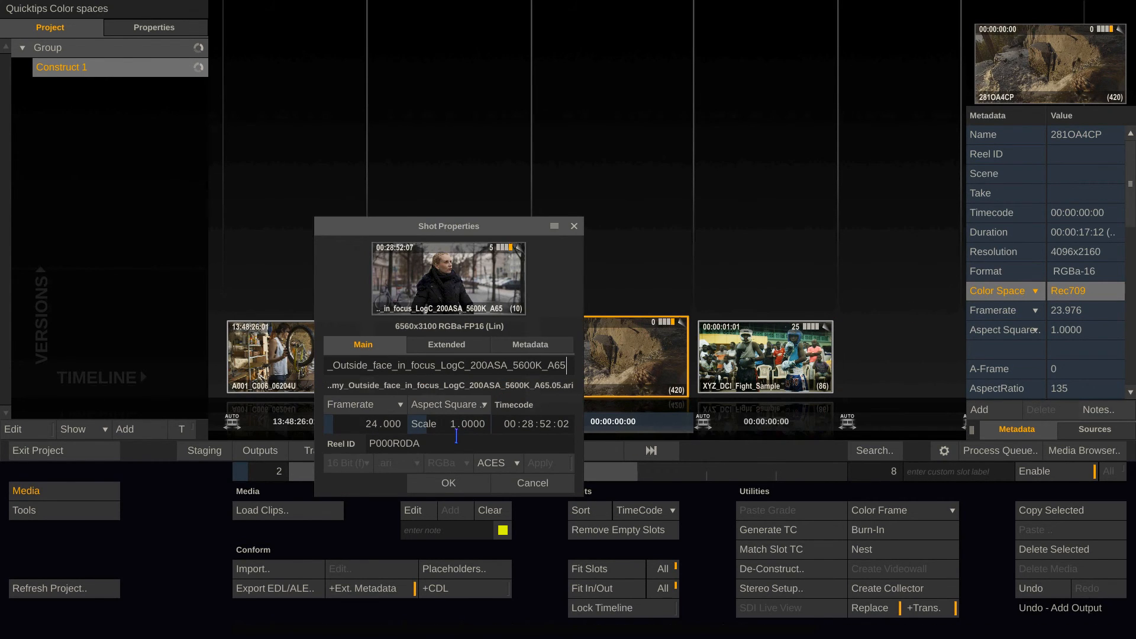
pyautogui.click(533, 482)
# Check the interface and SDI monitor color spaces in the player, review the Construct 1.Output node's settings, and return to the timeline
pyautogui.click(565, 451)
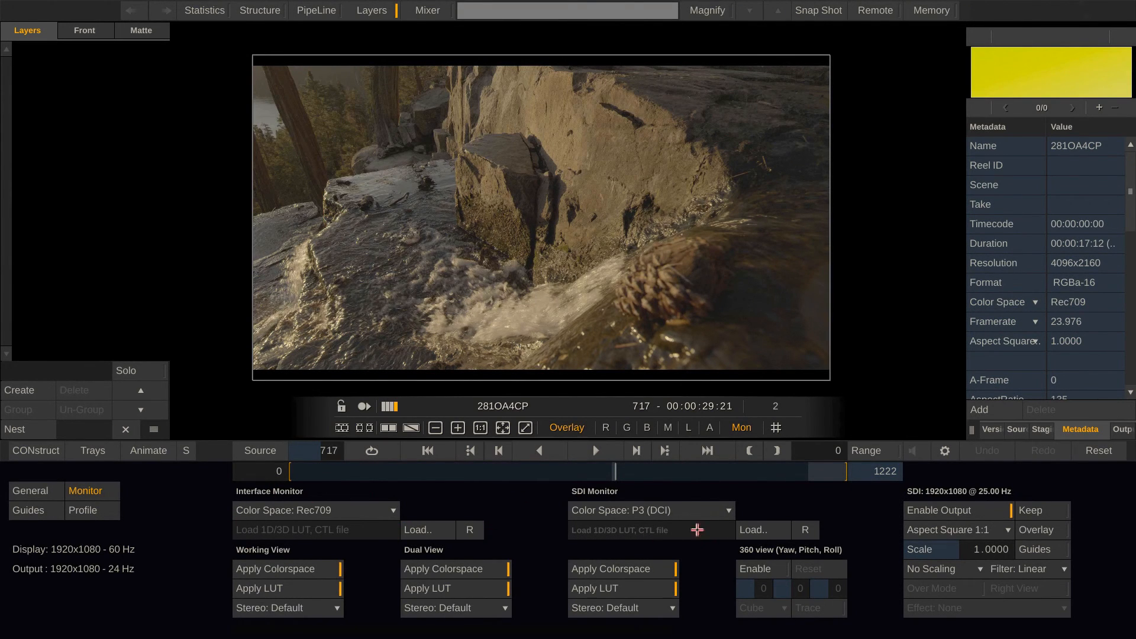
pyautogui.click(35, 450)
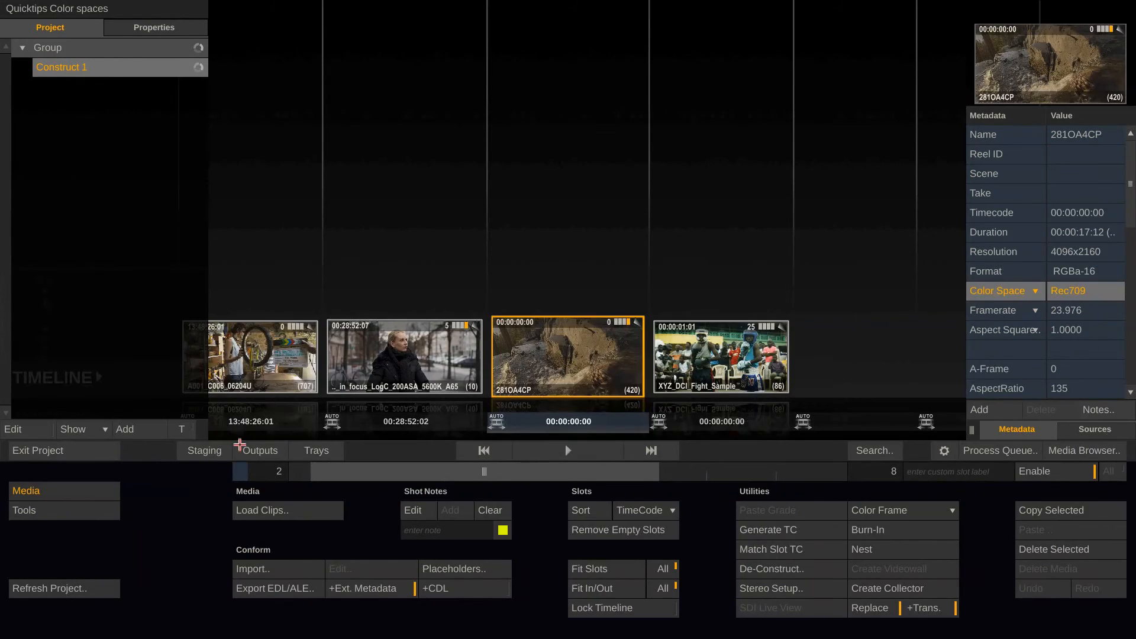
pyautogui.click(240, 447)
pyautogui.click(859, 160)
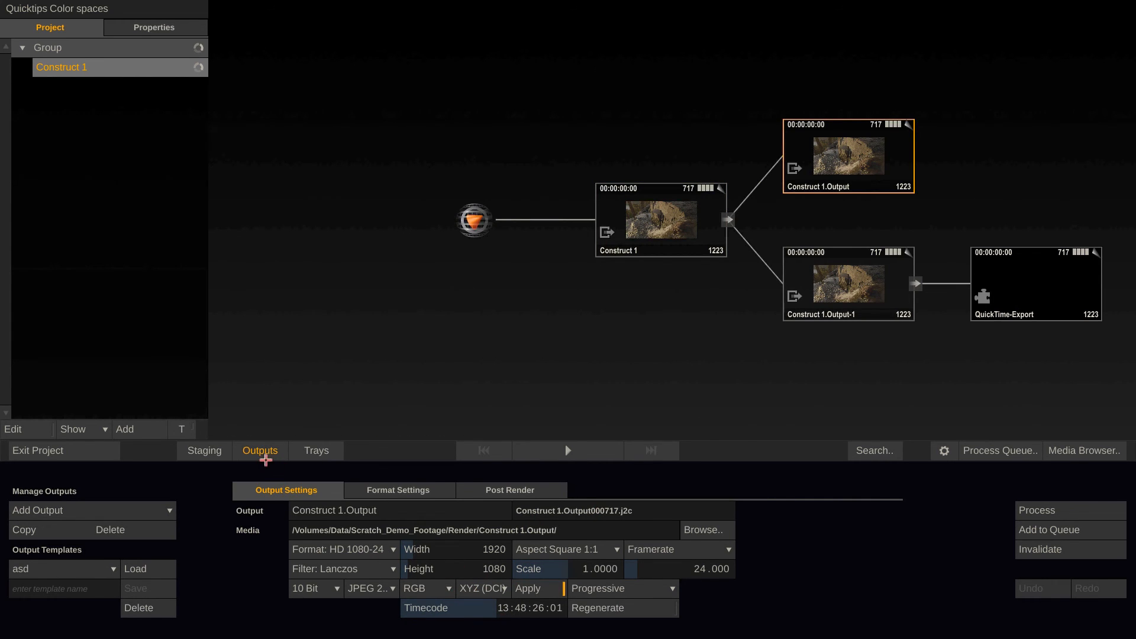
pyautogui.click(264, 455)
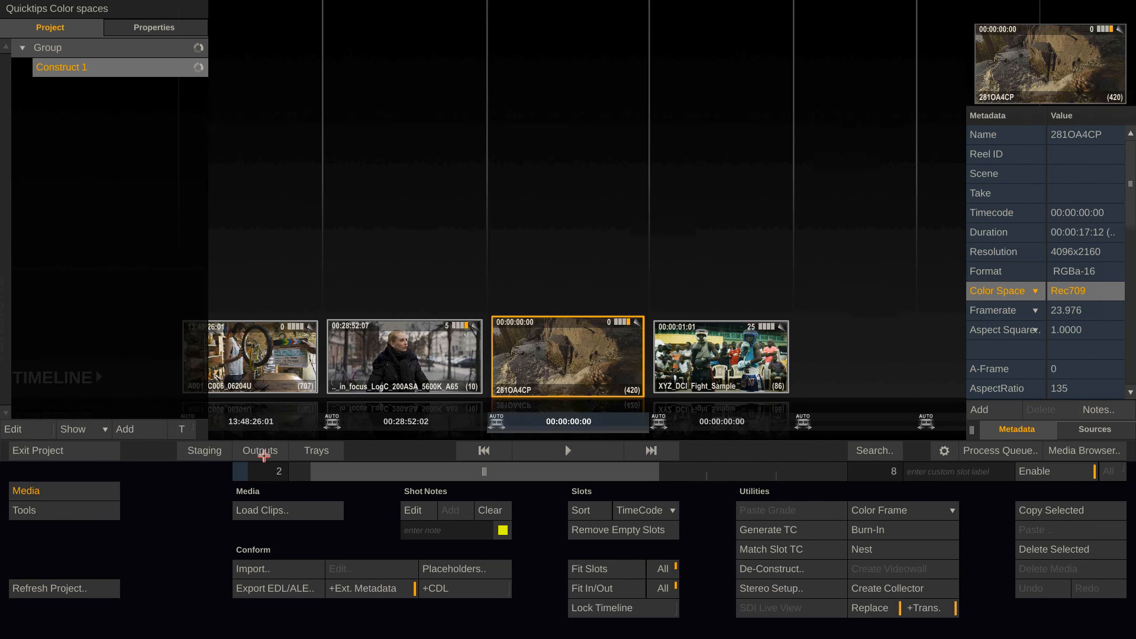